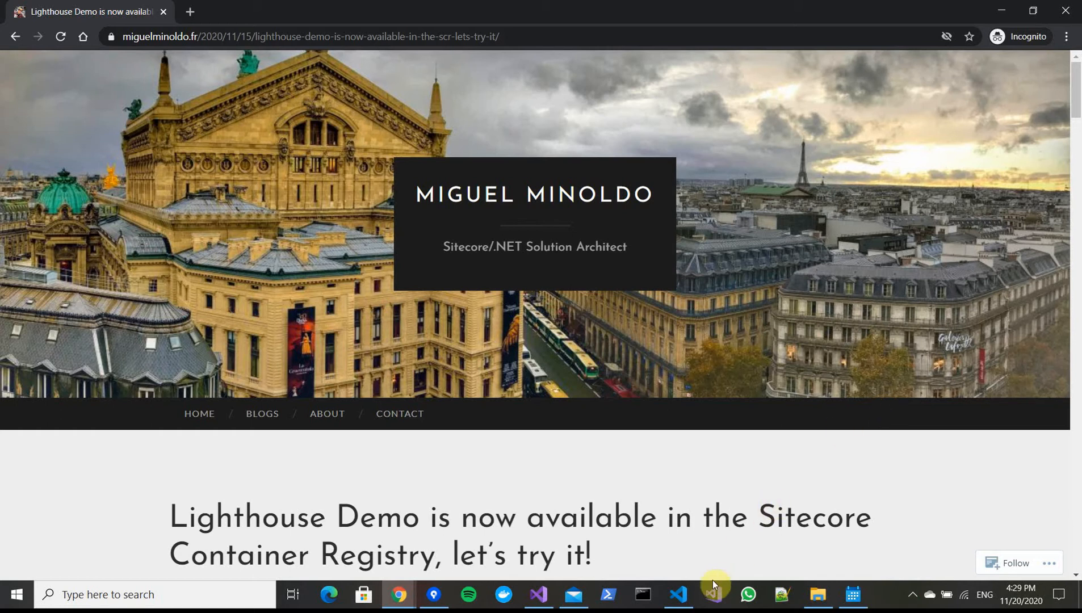
Switch to Visual Studio Code and reopen docker-compose.override.yml in the editor
click(680, 592)
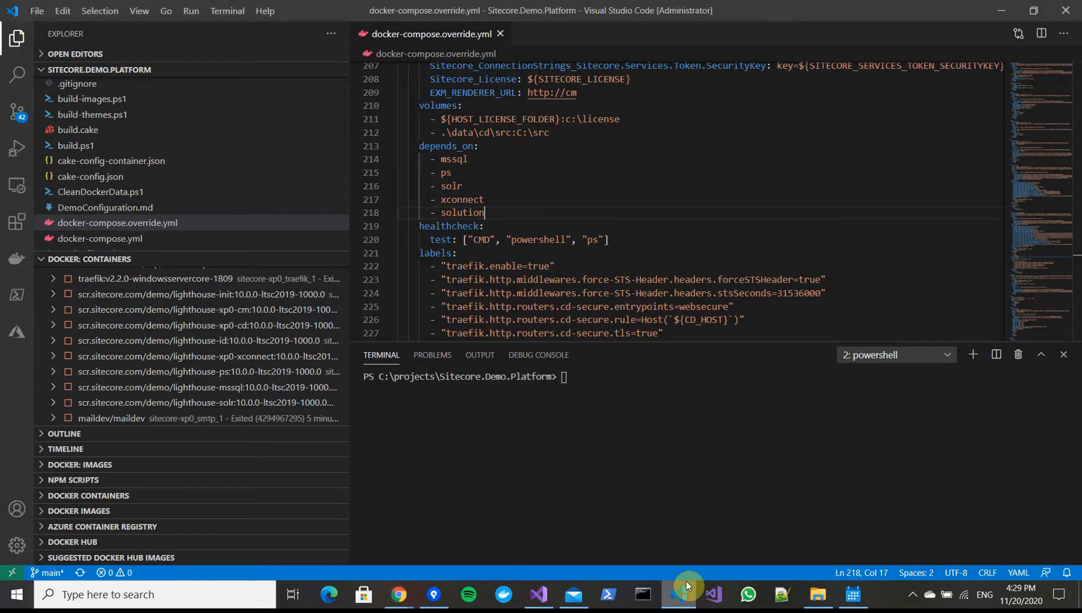
click(501, 34)
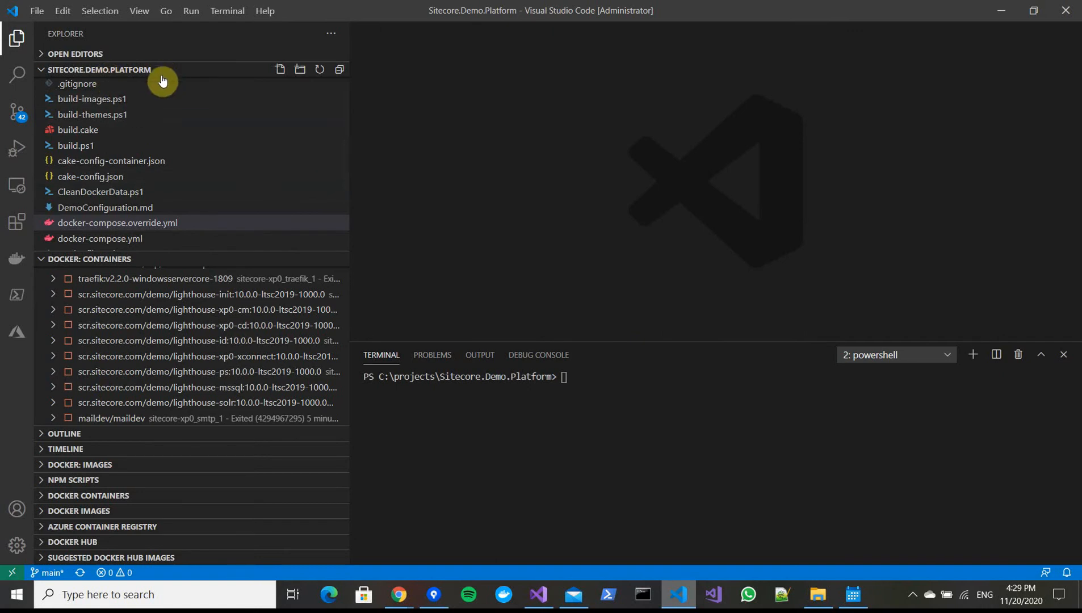
click(136, 227)
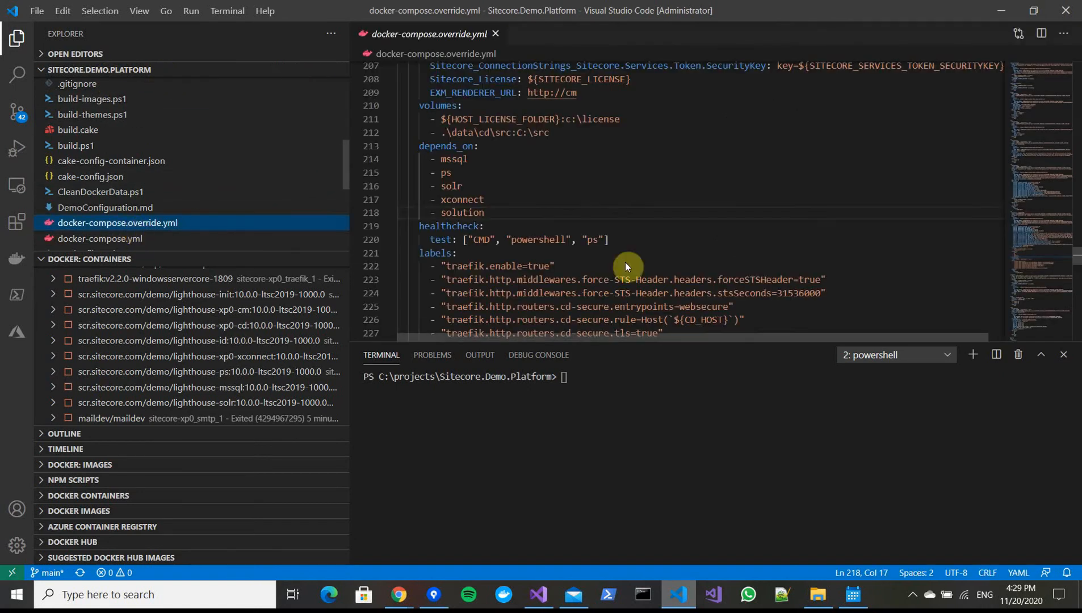
click(668, 216)
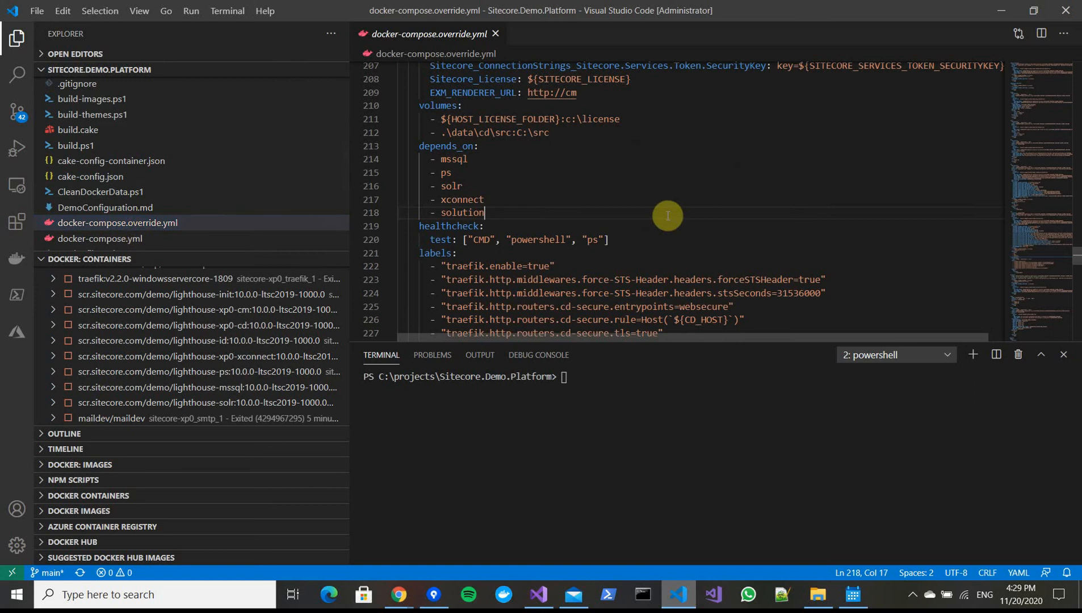
Search the file for "cd:" to locate the cd service definition
key(ctrl+f)
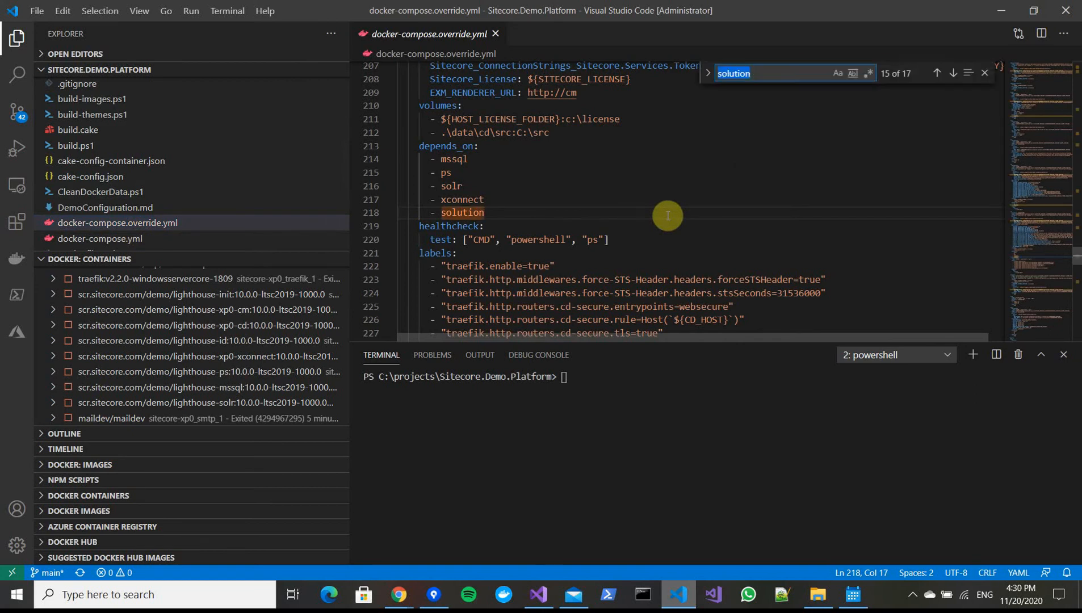
text(cd:)
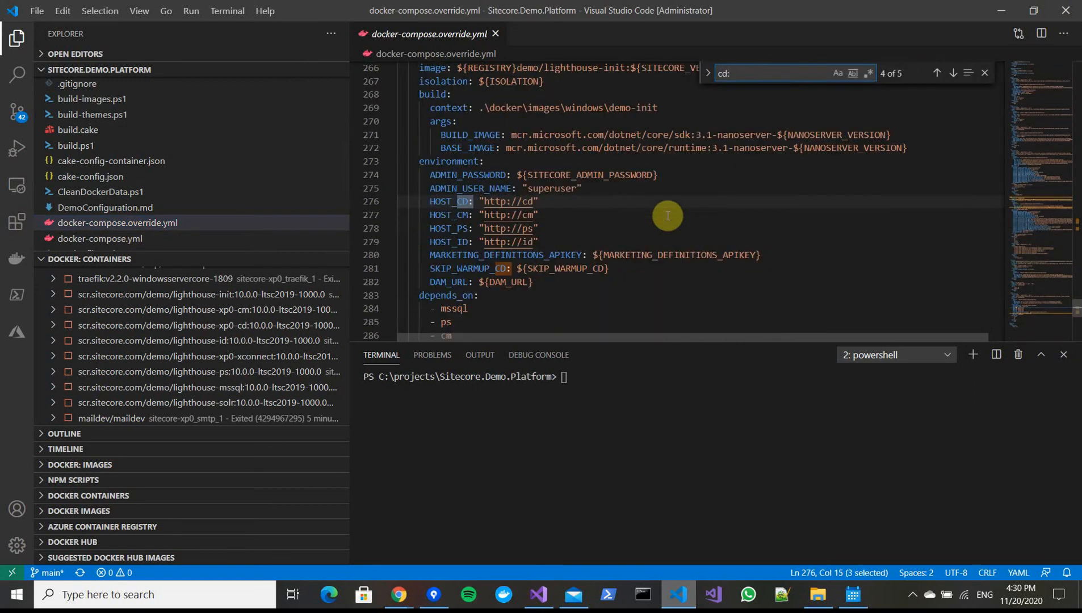
key(Return)
key(Return)
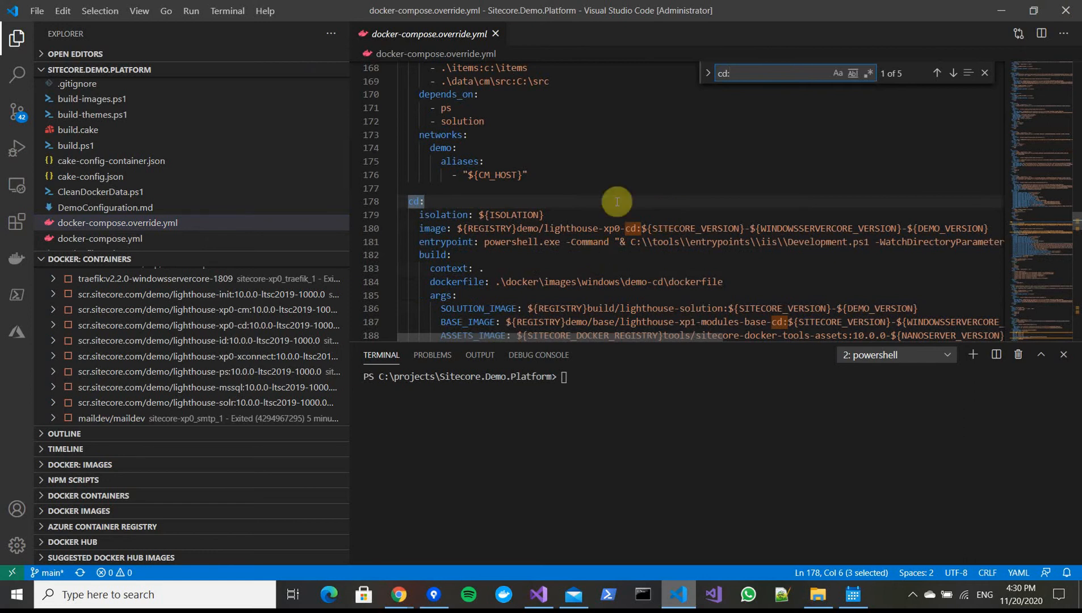
scroll(653, 210, down, 12)
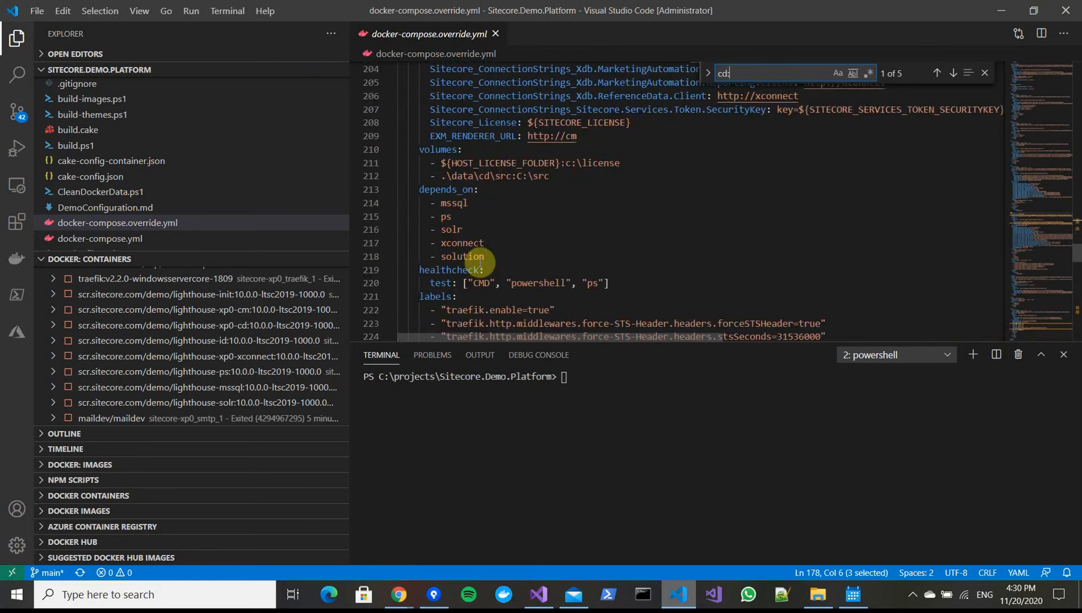
Add a ports entry "9100:9100" to the cd service after its depends_on list and save the file
click(497, 253)
key(Return)
key(BackSpace)
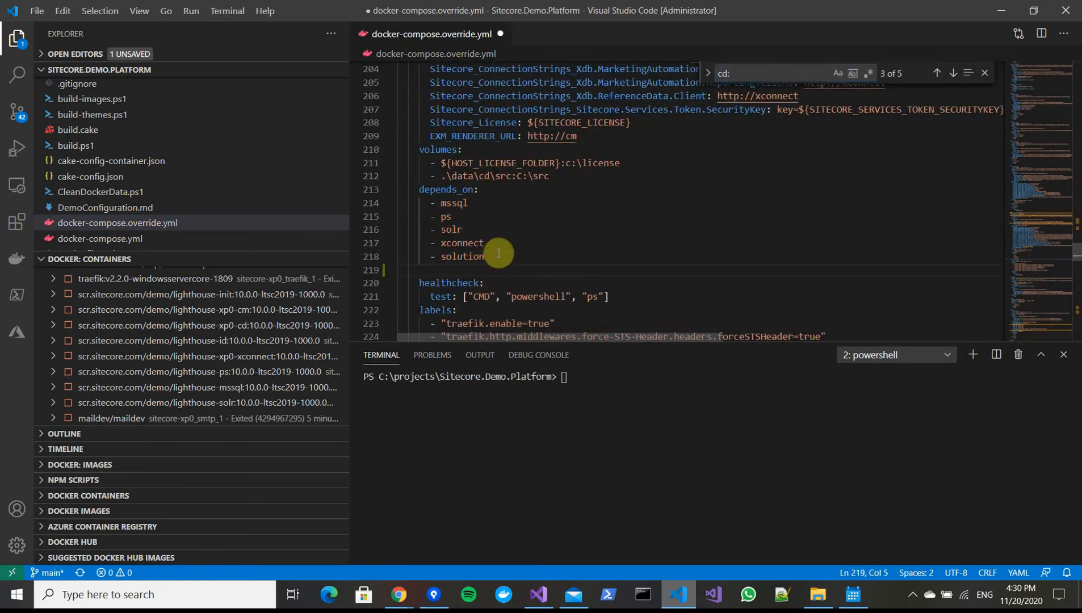
text(ports:)
key(Return)
text(- )
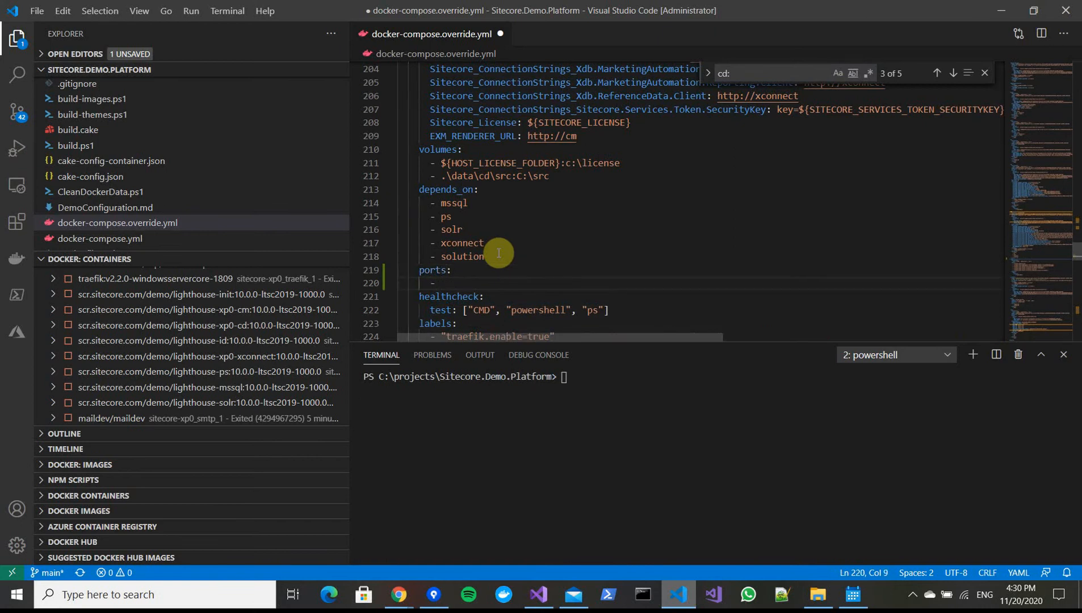
text("9100:9100")
key(ctrl+s)
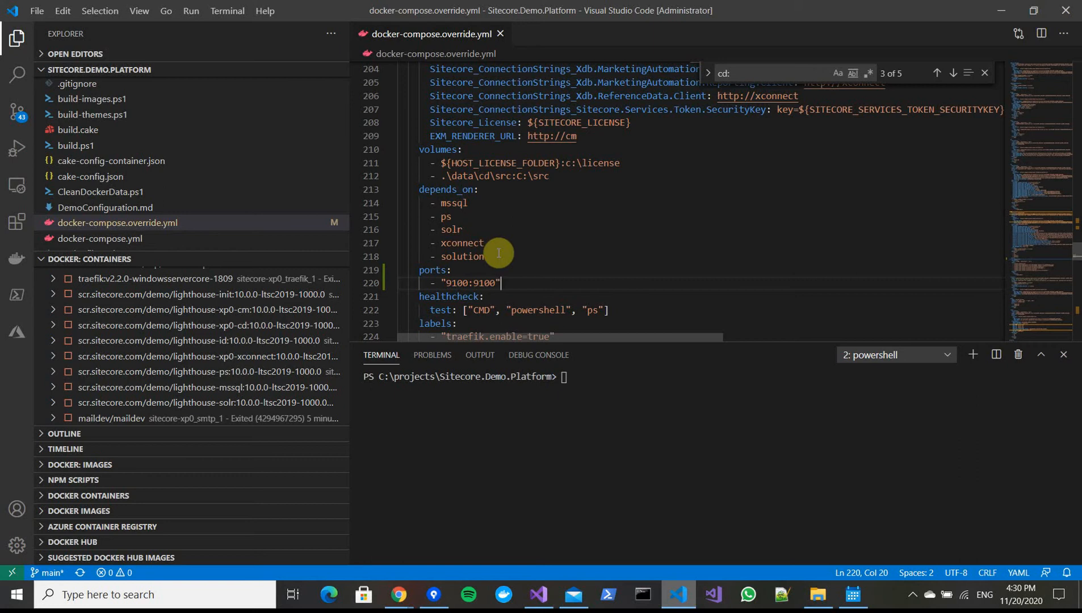
Close the file and run docker-compose up -d in the terminal
click(501, 35)
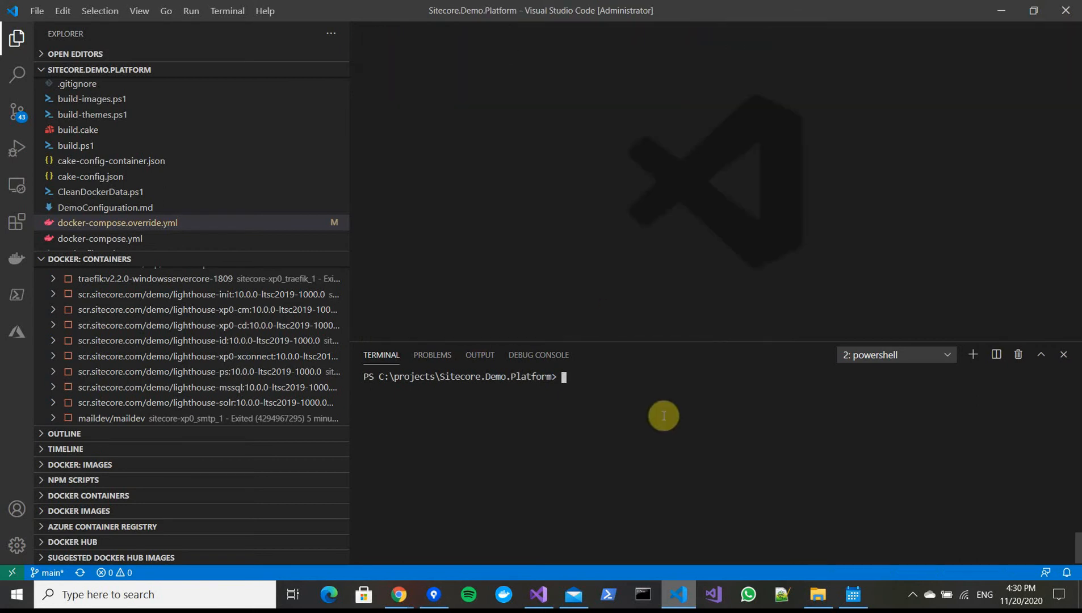
text(docker-compose up -d)
key(Return)
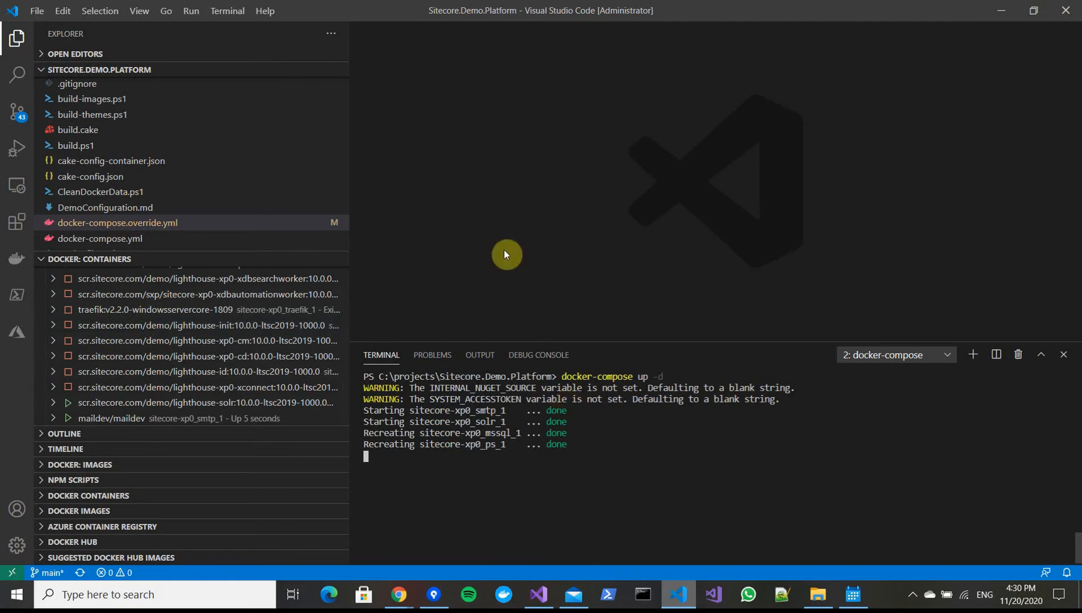
Launch JetBrains dotTrace 2020.2.4 from the Windows search menu
click(233, 599)
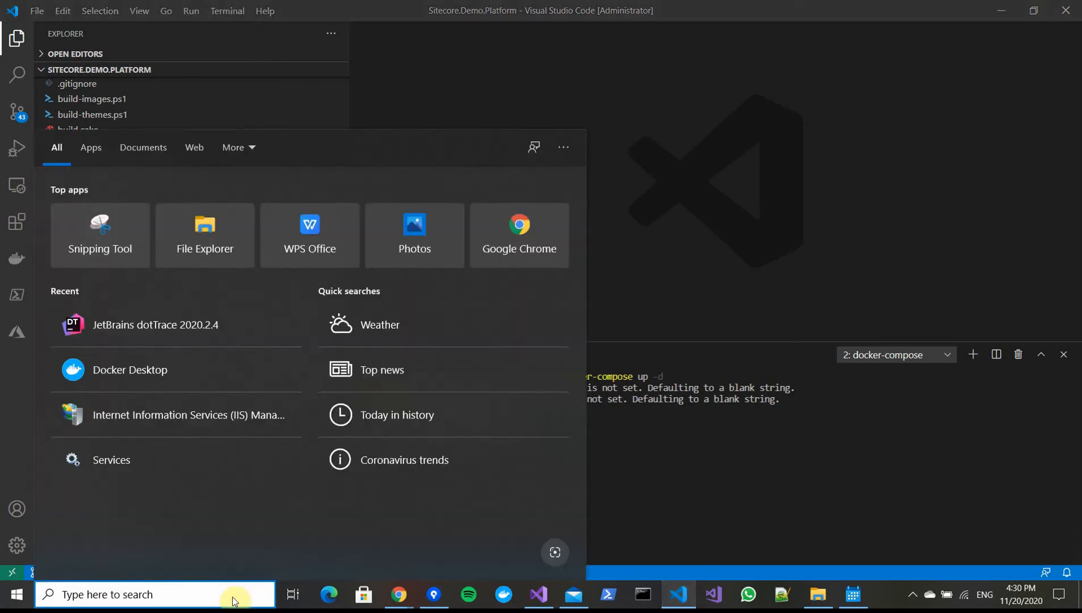
click(97, 320)
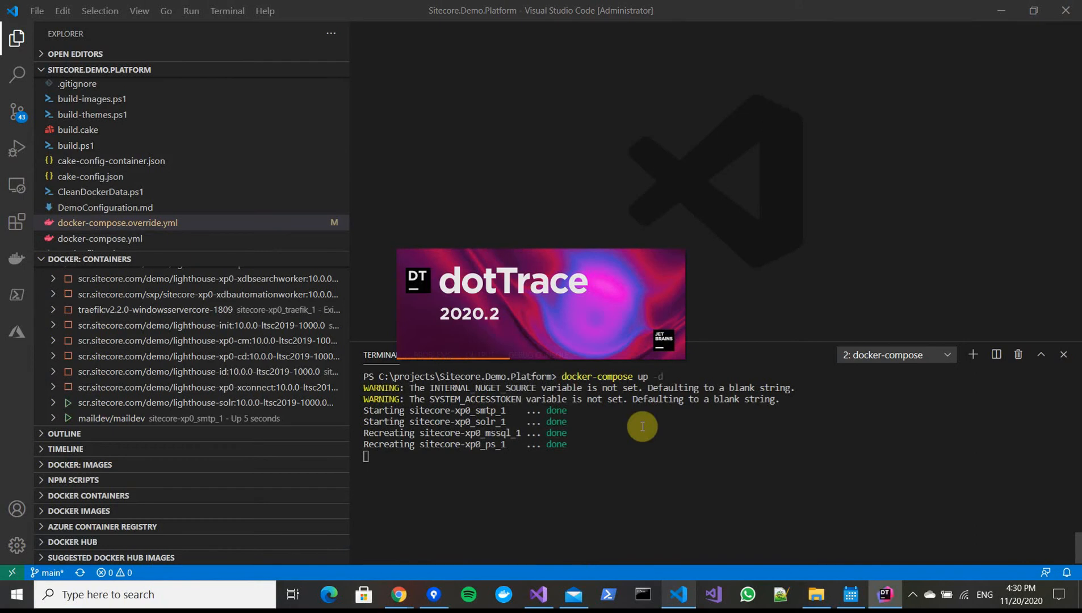
Switch to Visual Studio and review the SlowMe method in OnsiteBehaviorRepository.cs
click(543, 595)
click(531, 475)
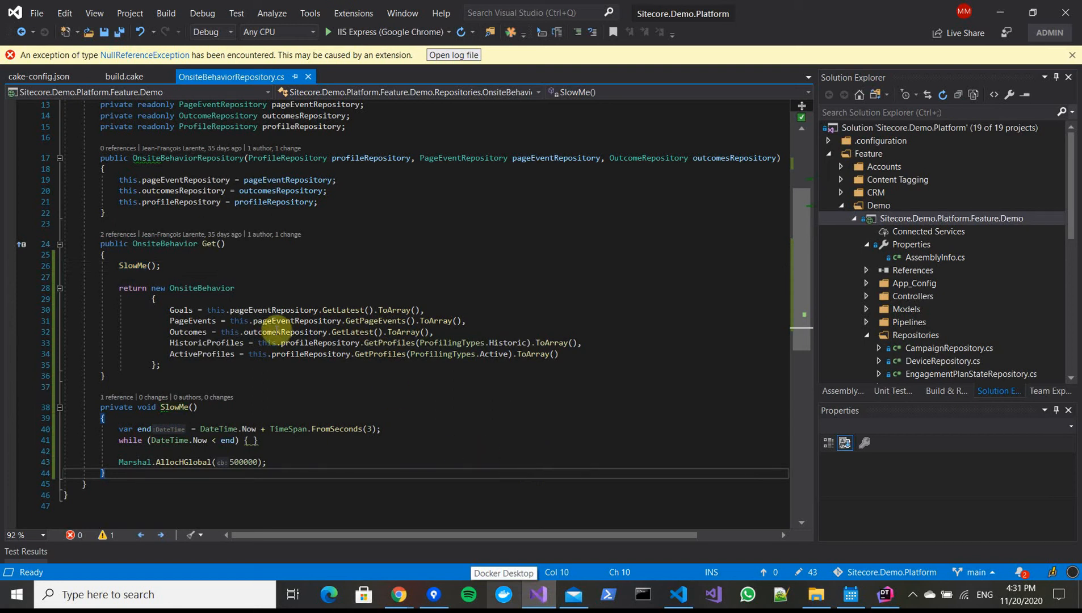
click(121, 265)
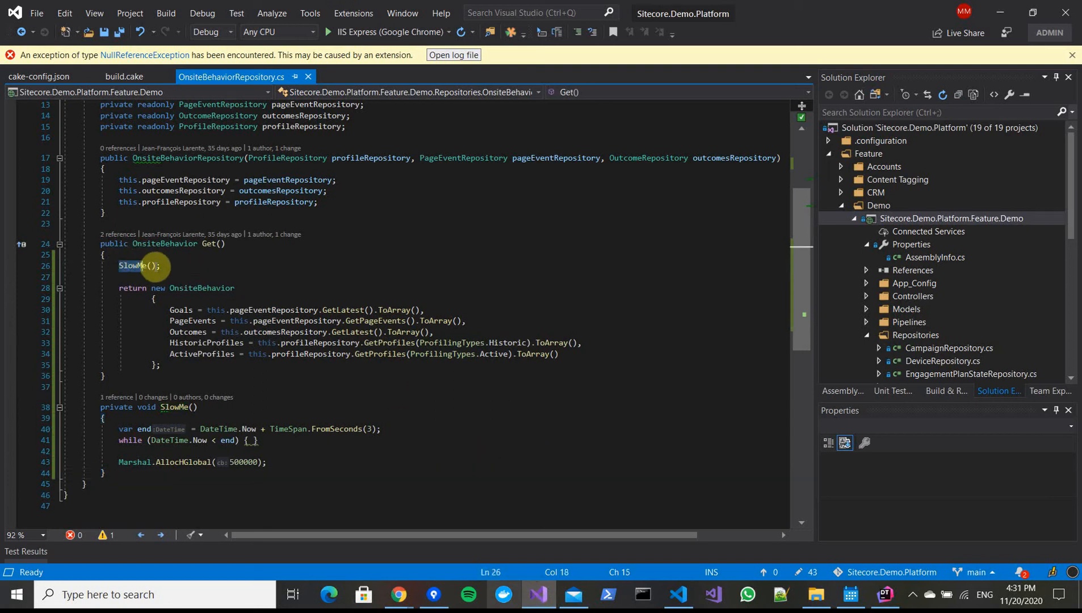
click(171, 266)
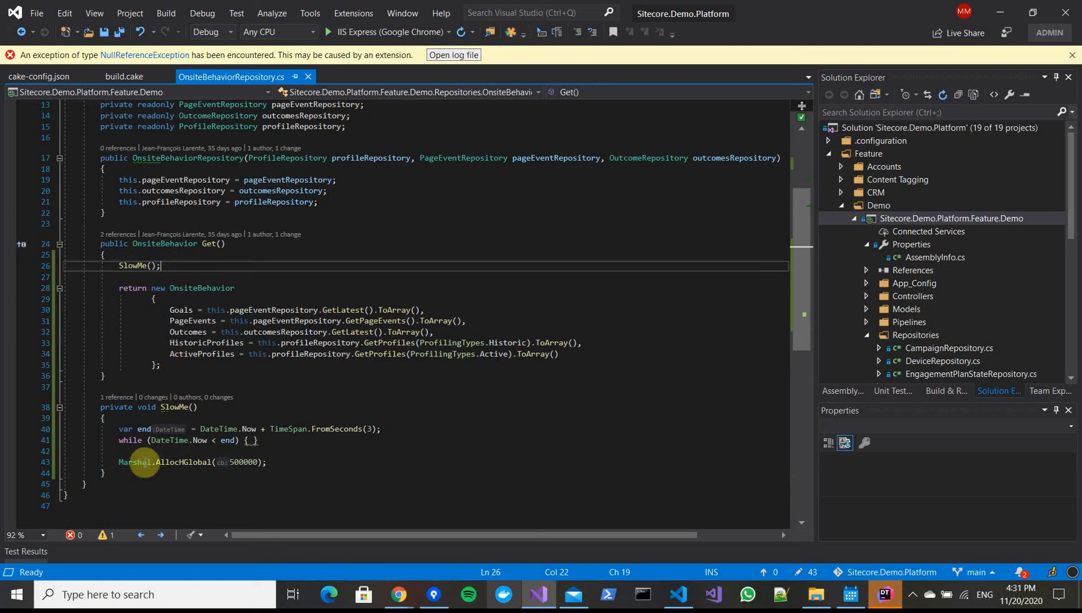
drag(118, 429, 402, 442)
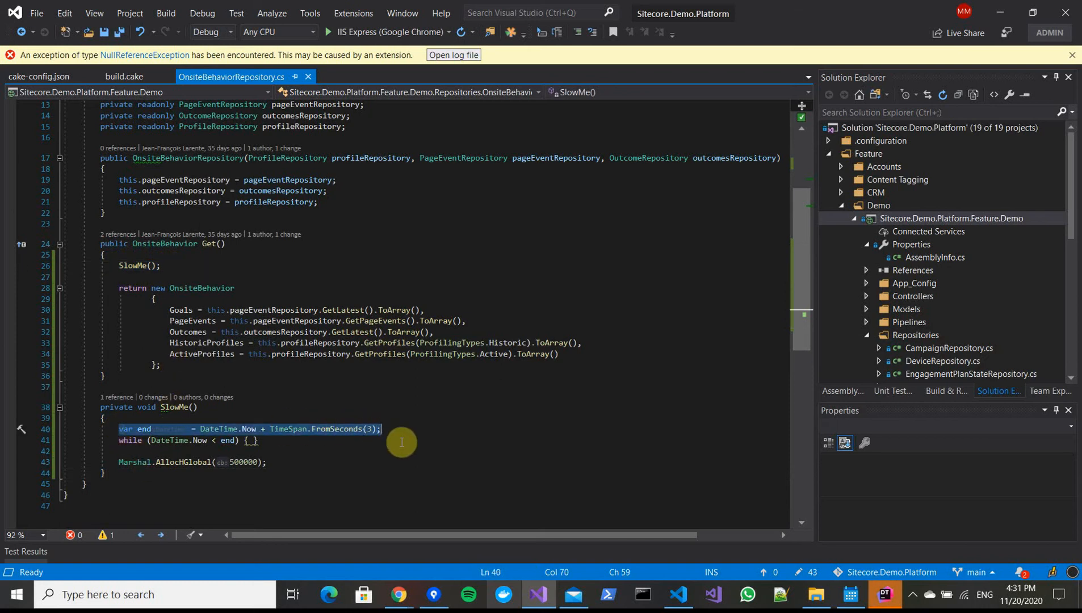
click(404, 440)
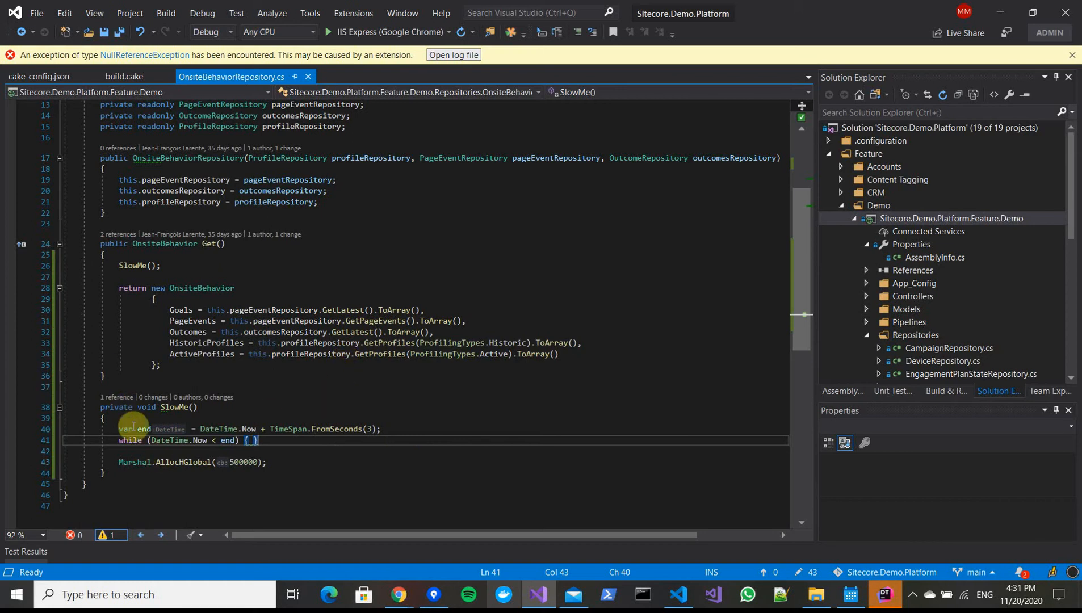
drag(120, 429, 262, 440)
click(358, 461)
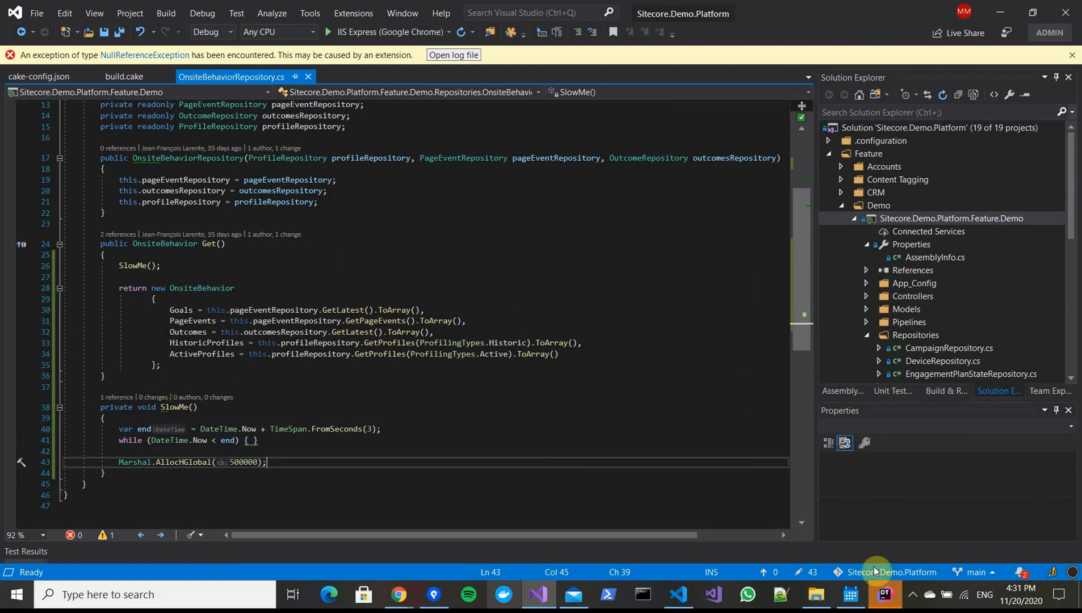
Switch to dotTrace and browse its profiling modes, ending on the Profile Remote App connection settings
click(885, 594)
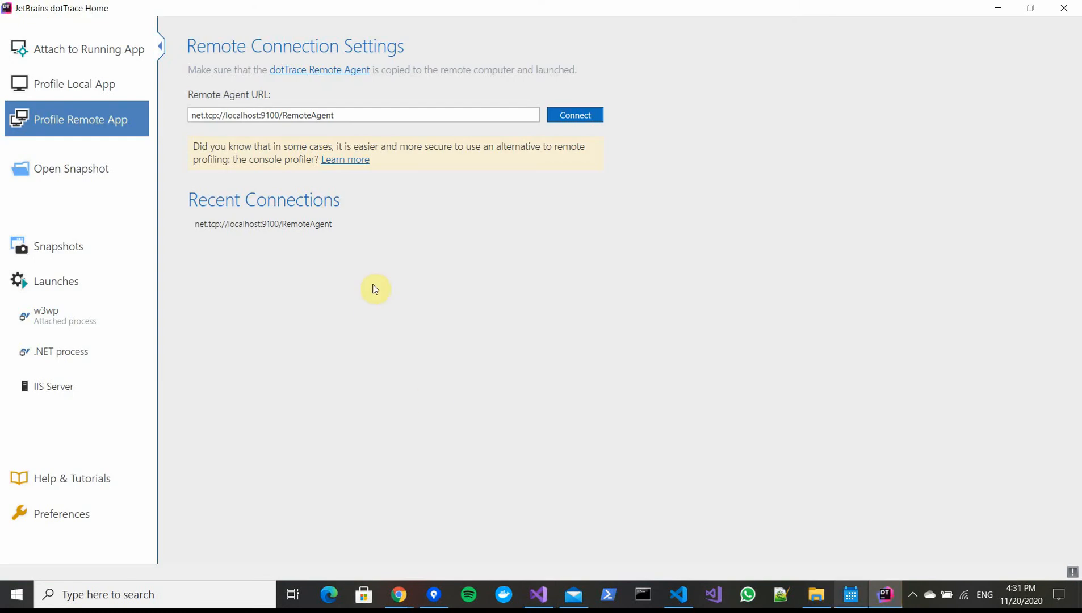
click(100, 49)
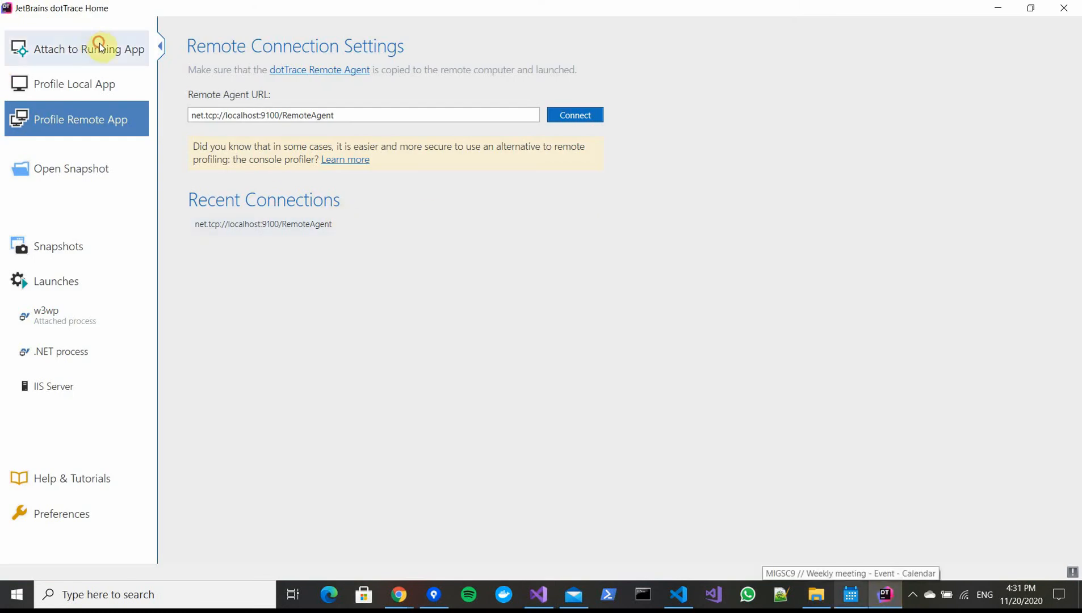
click(101, 61)
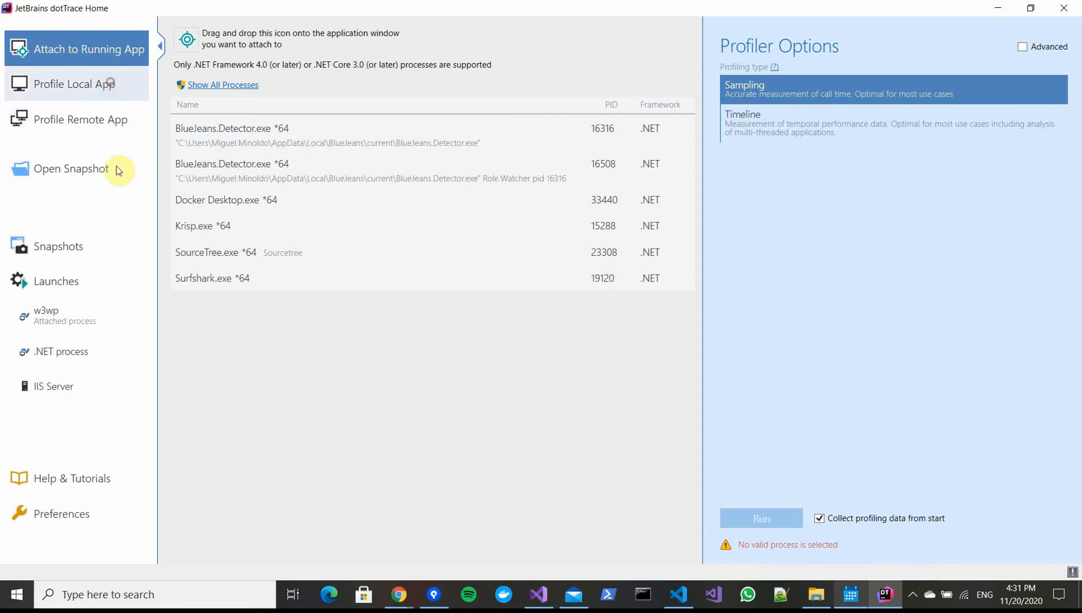
click(88, 103)
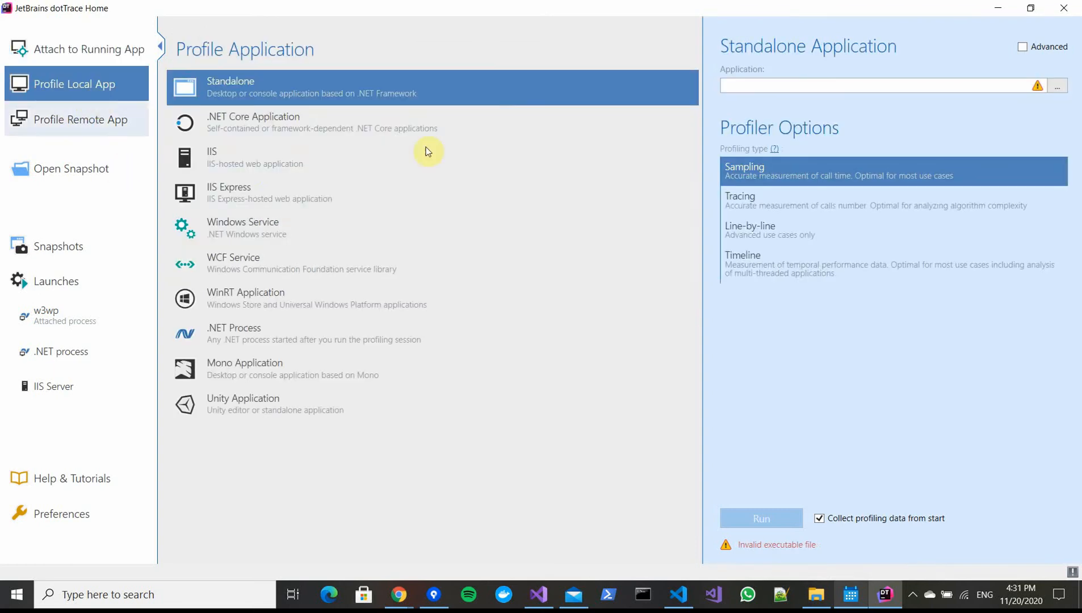
click(247, 165)
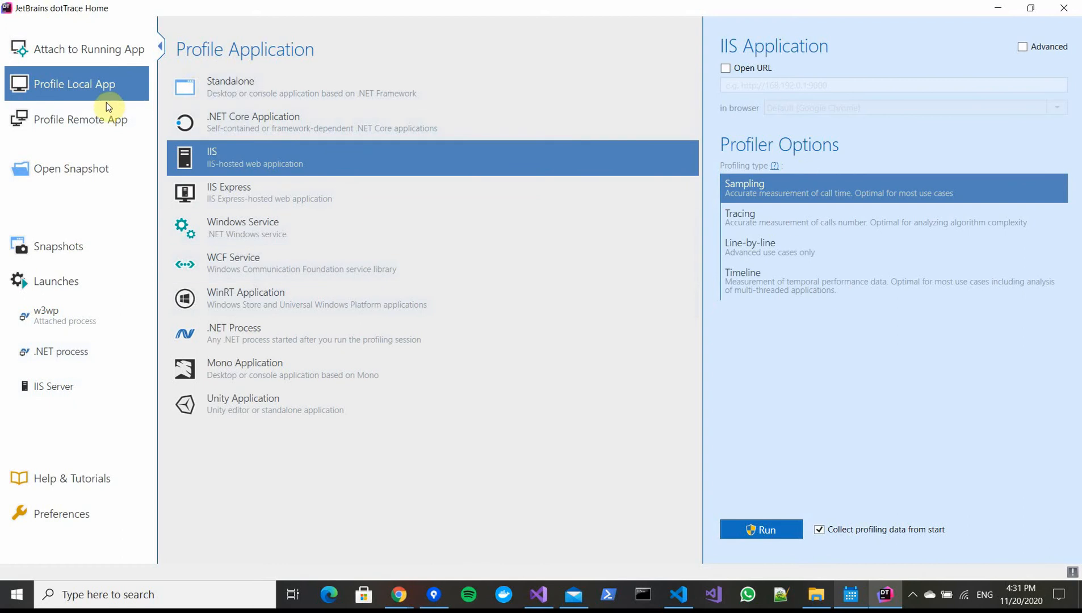
click(77, 122)
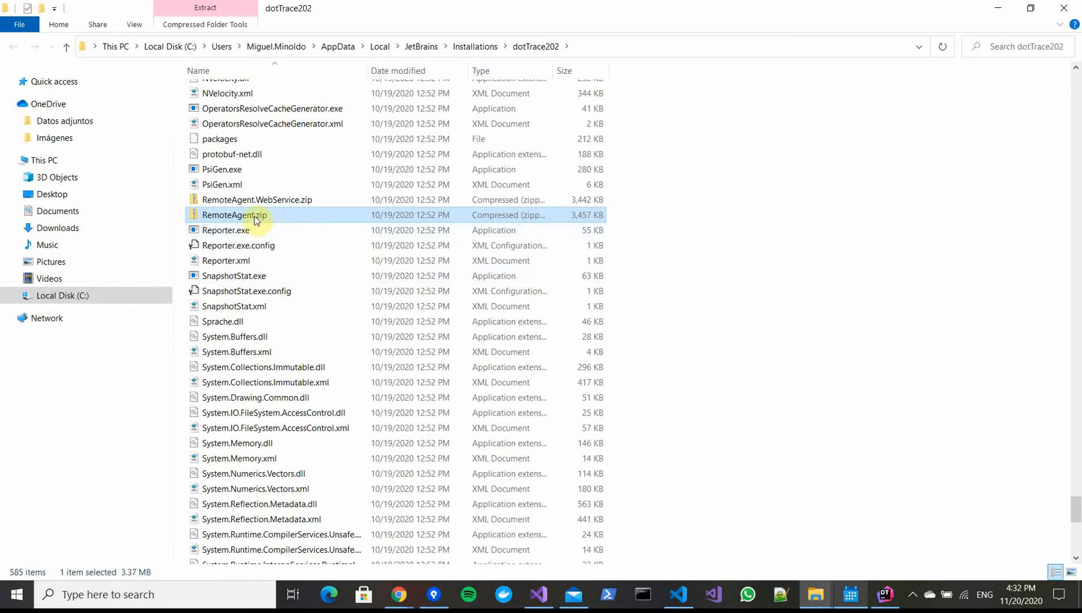
Extract RemoteAgent.zip to a RemoteAgent folder with 7-Zip, open that folder, and minimize File Explorer
right_click(267, 215)
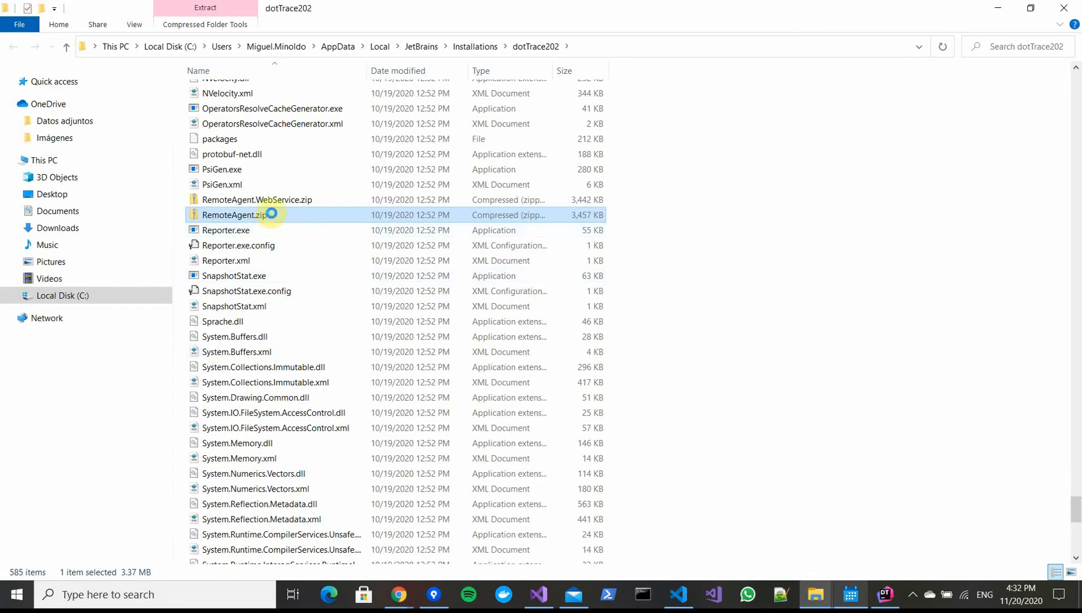
mouse_move(404, 223)
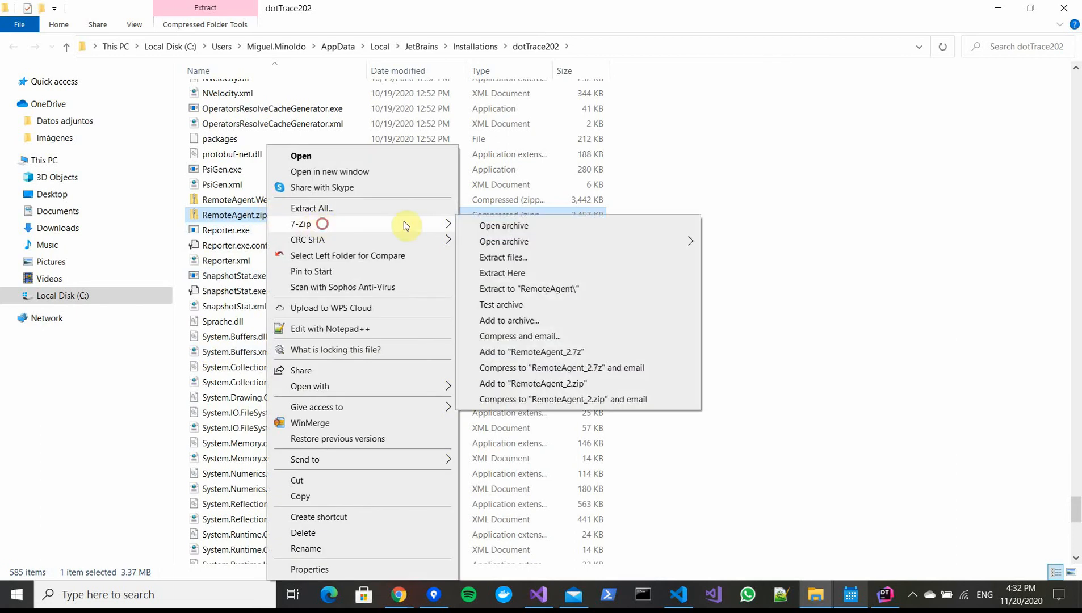
click(561, 289)
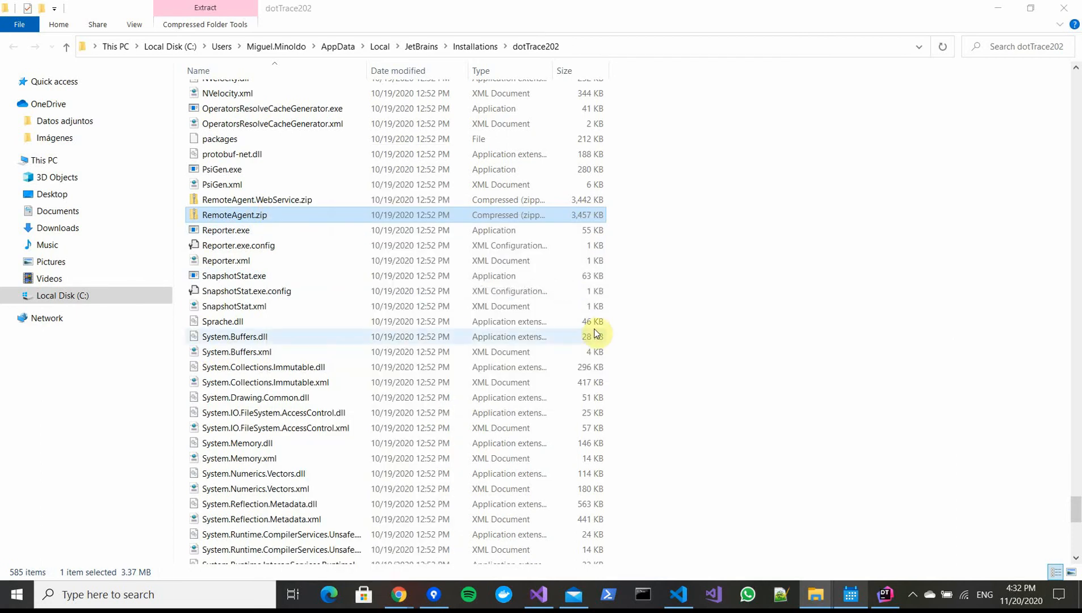
drag(1076, 508, 1079, 58)
double_click(256, 259)
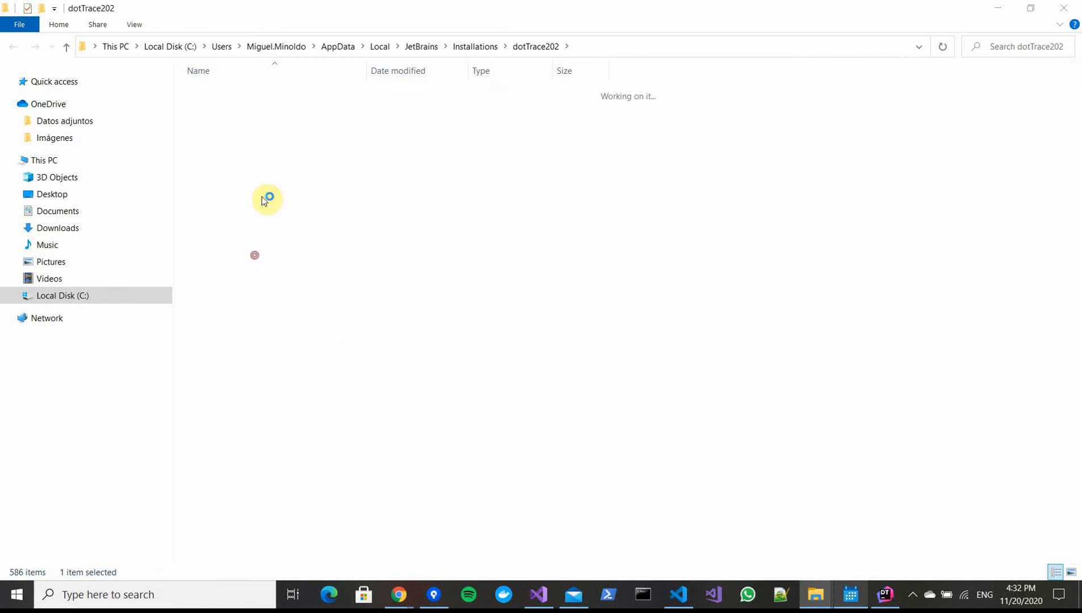
click(651, 47)
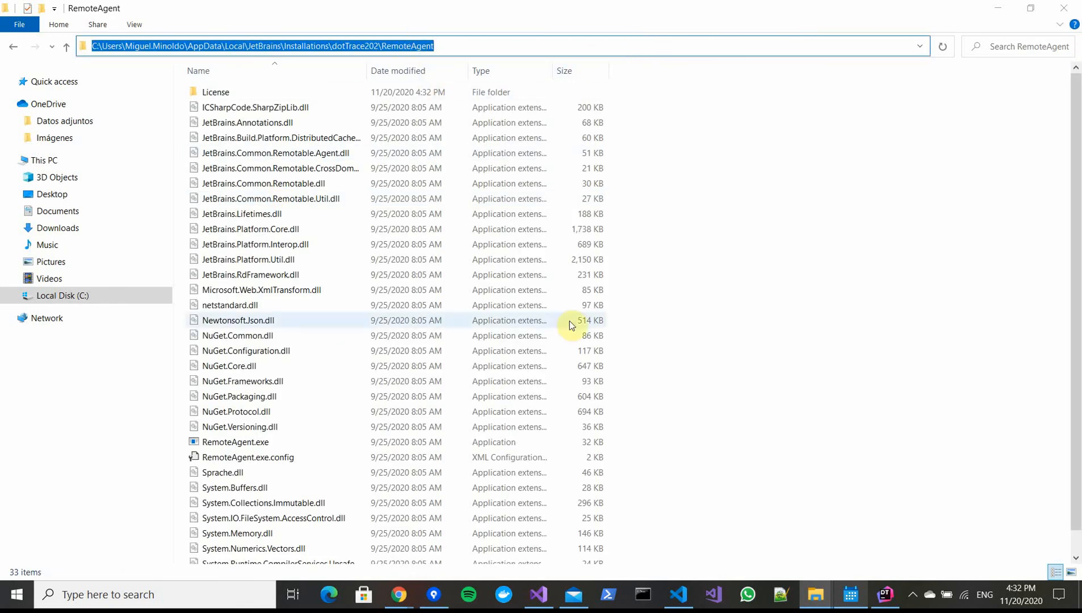
click(1002, 9)
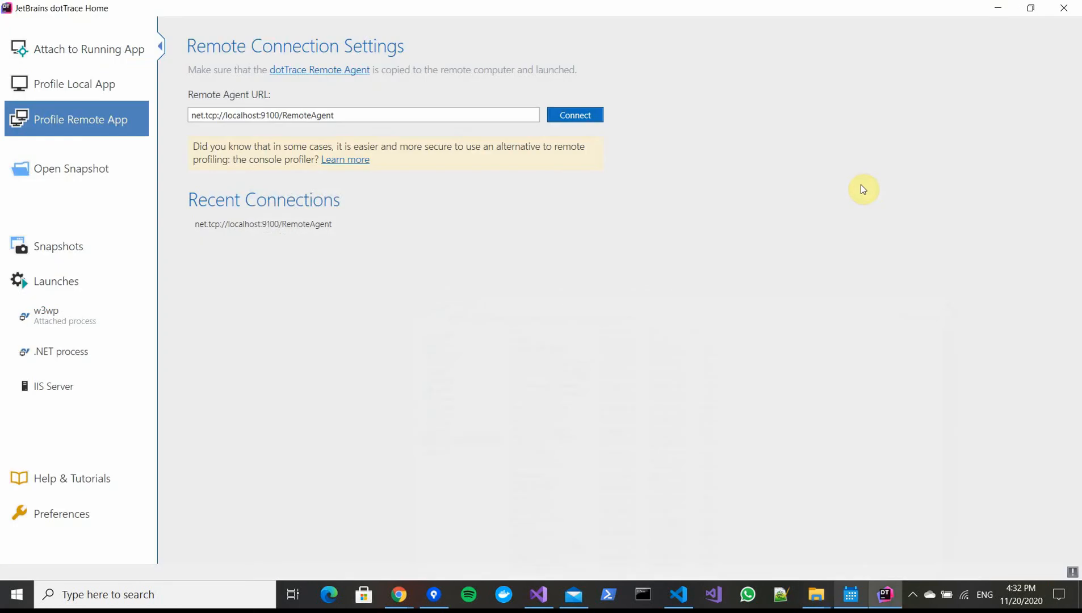
Inspect the lighthouse-xp0-cd container in Visual Studio Code and search its details for ports
click(681, 593)
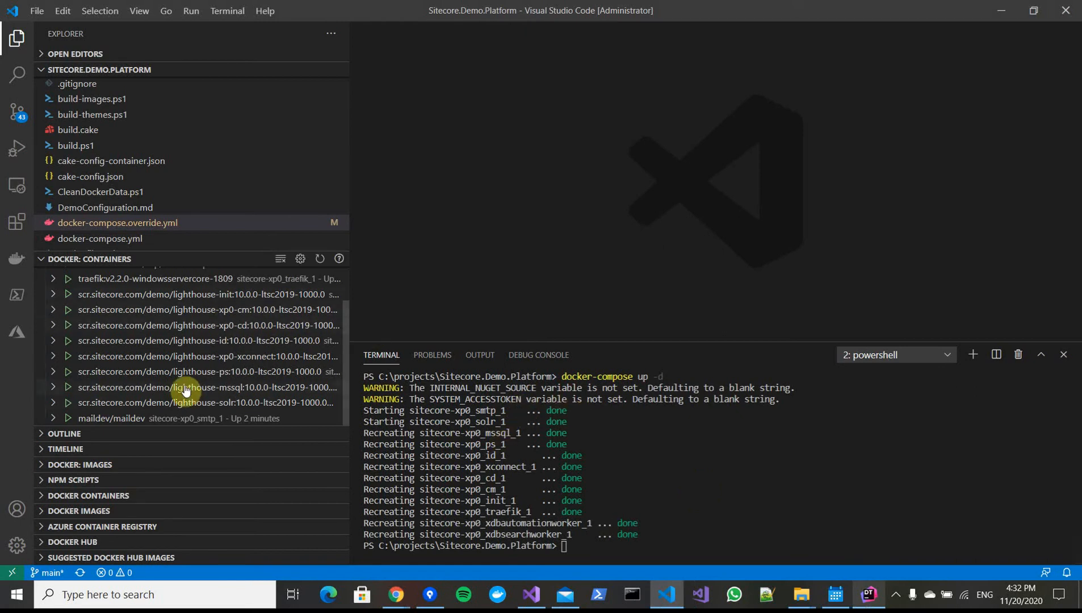
right_click(209, 327)
click(259, 400)
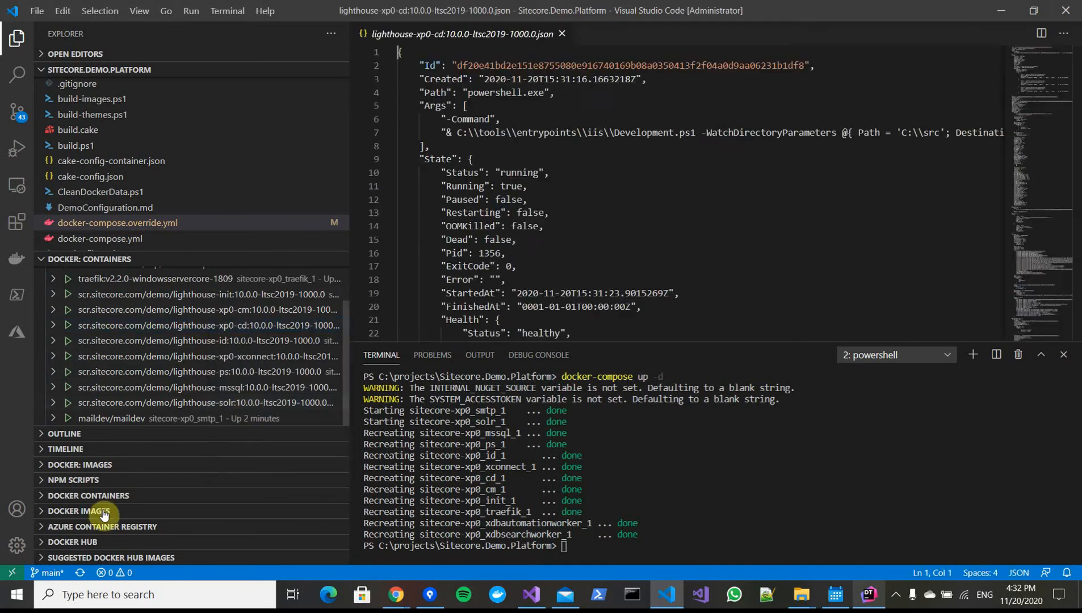
key(ctrl+f)
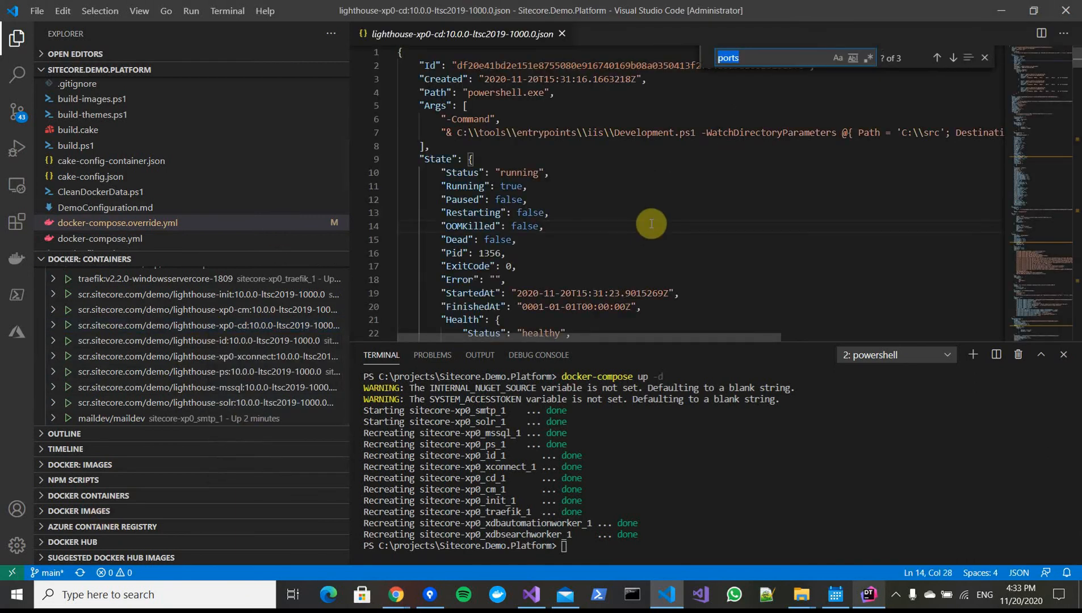
Find the exposed 9100/tcp port in the container's Config section and close the search
key(Return)
key(Return)
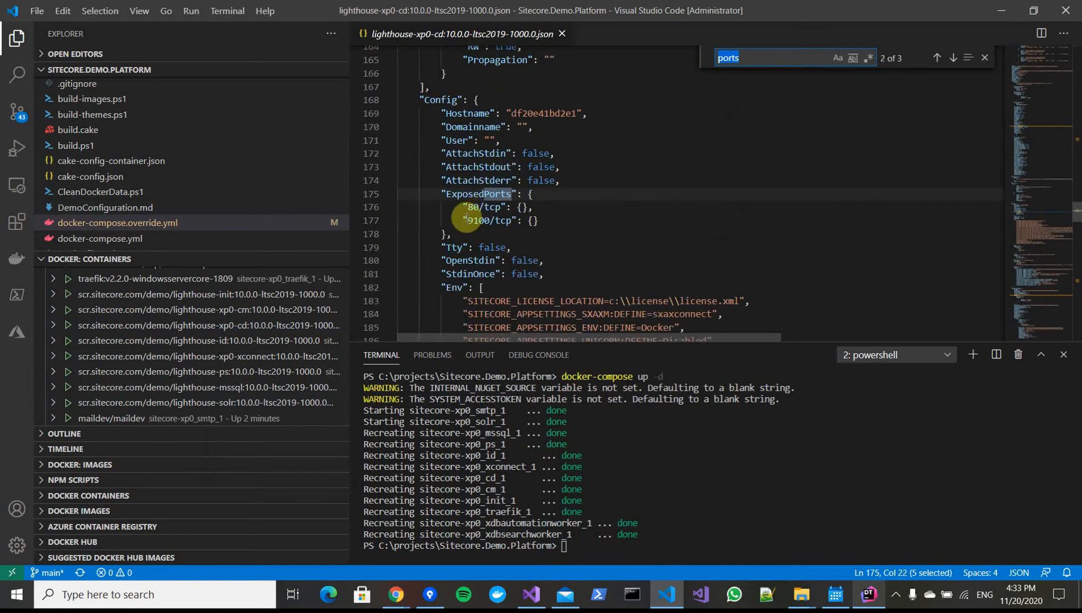
drag(463, 221, 513, 221)
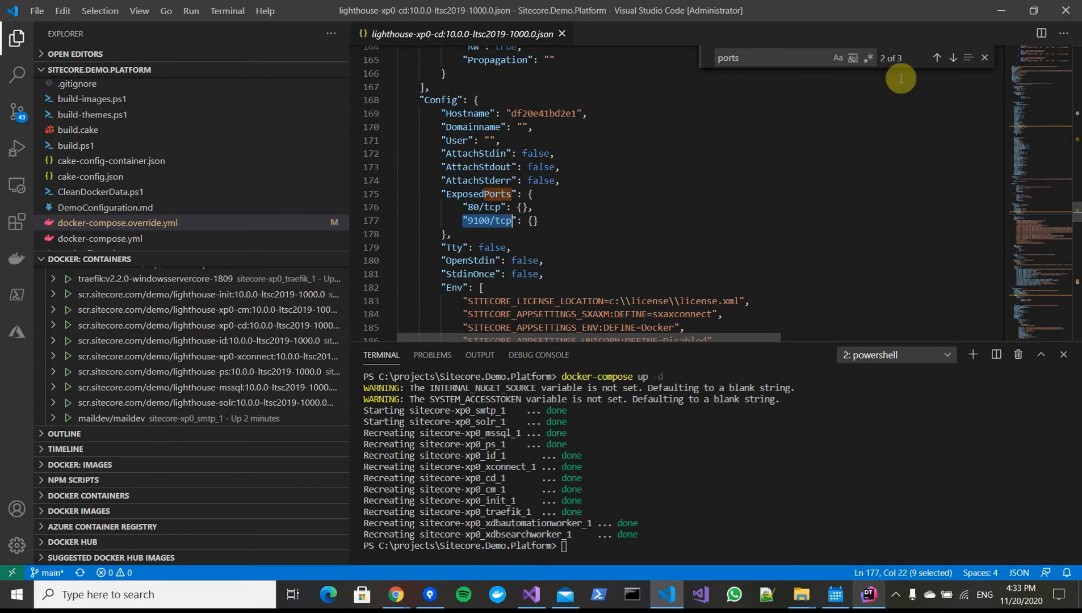
click(985, 59)
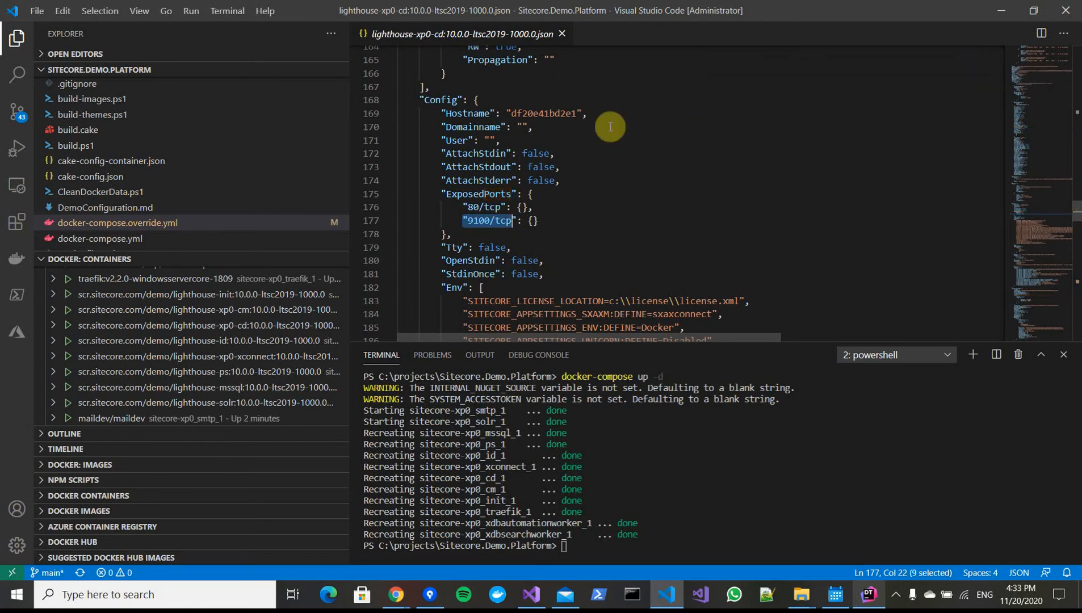
Copy the RemoteAgent folder path from File Explorer's address bar and minimize the window
click(801, 595)
click(846, 547)
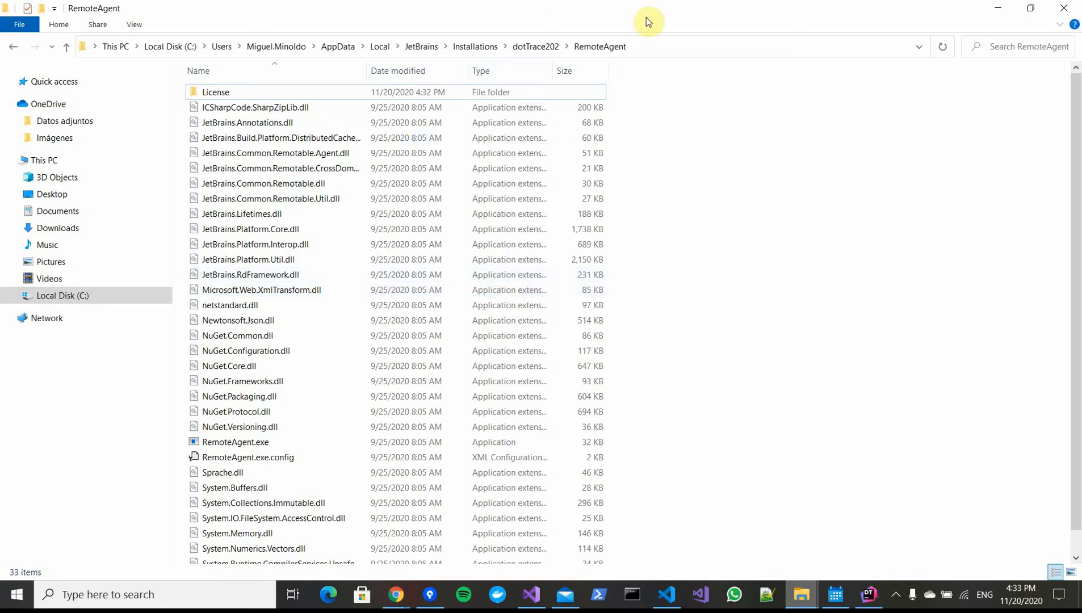
click(662, 46)
key(ctrl+c)
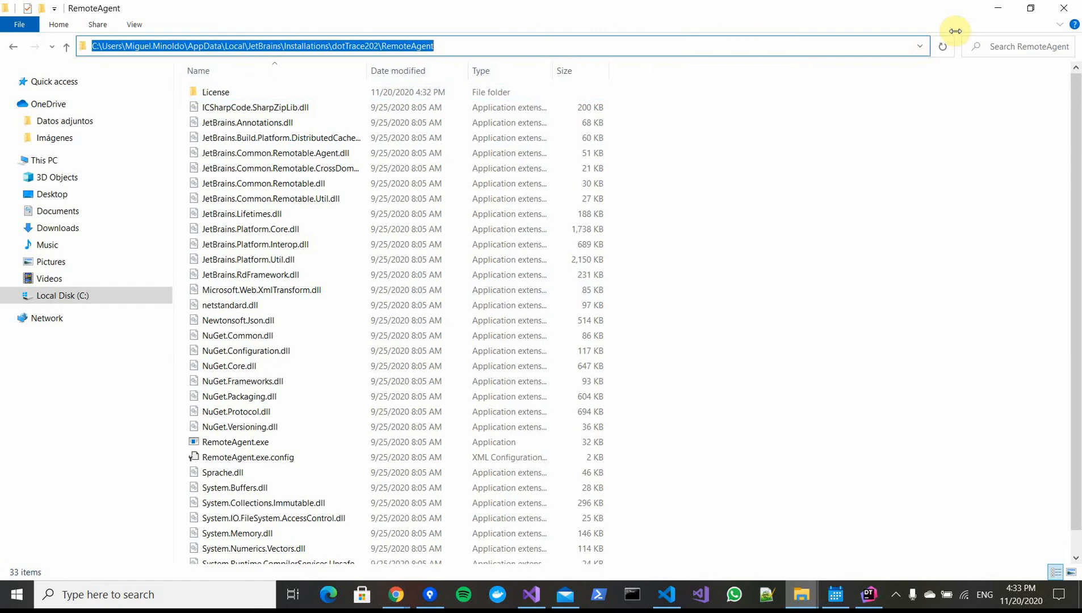
click(998, 8)
Try to copy the RemoteAgent folder into the sitecore-xp0_cd_1 container at /RemoteAgent with docker cp
click(712, 443)
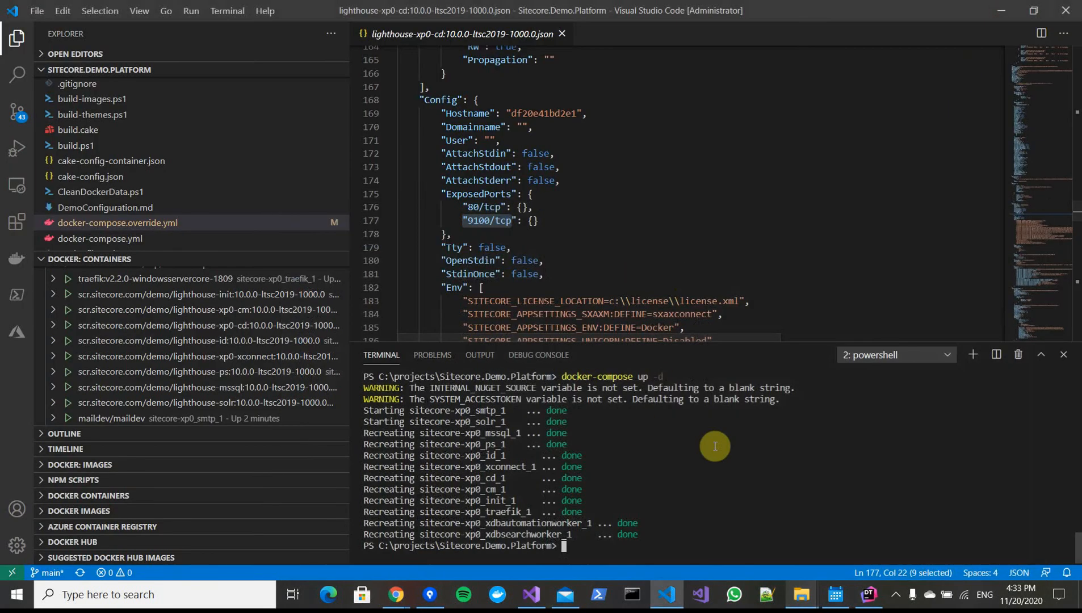
text(docker )
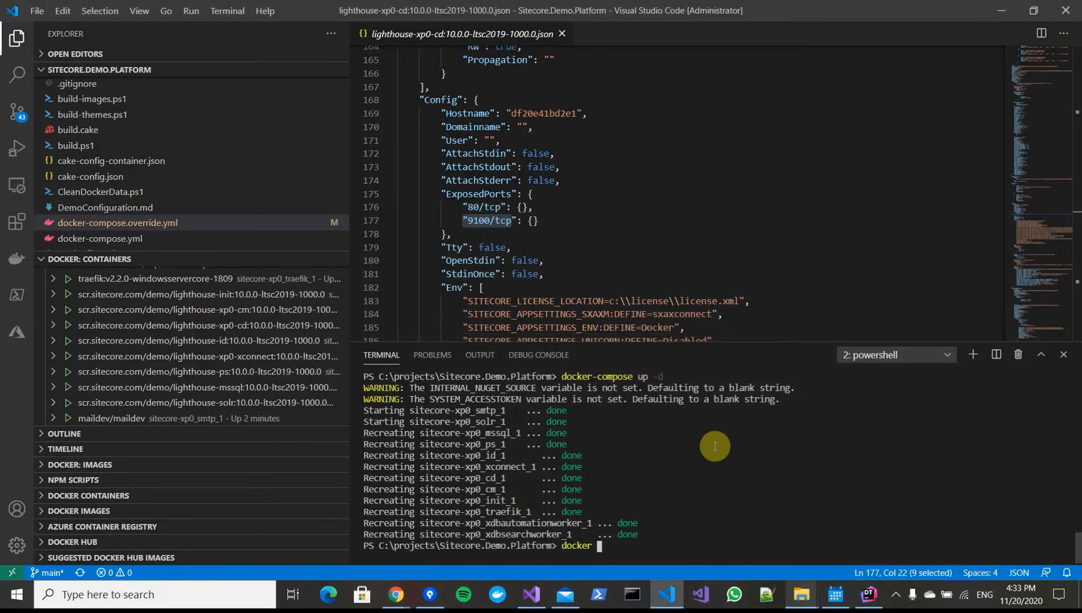
text(cp)
key(ctrl+v)
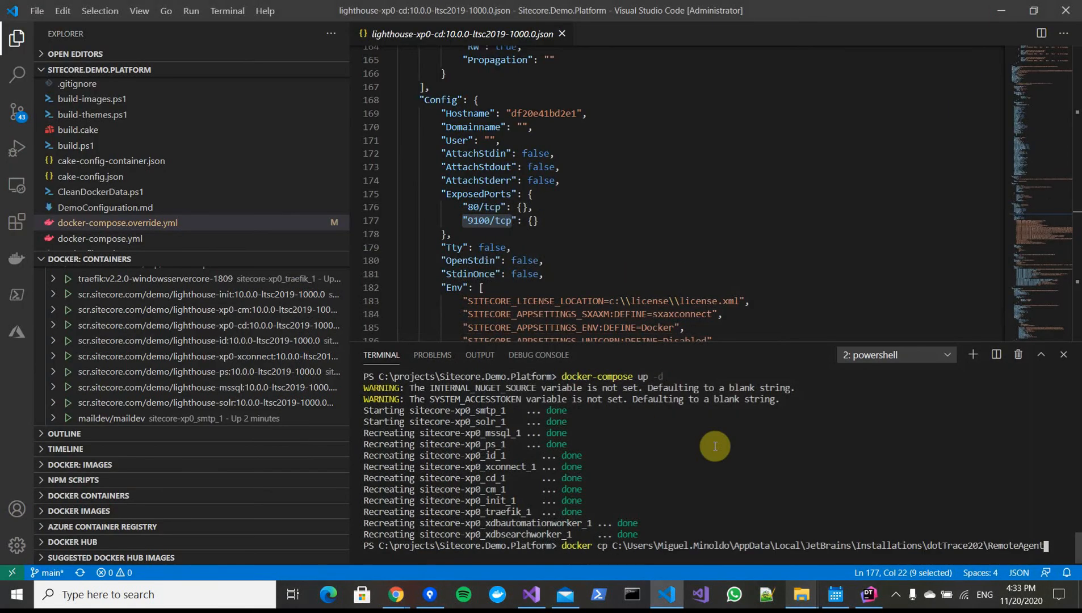
text(\.)
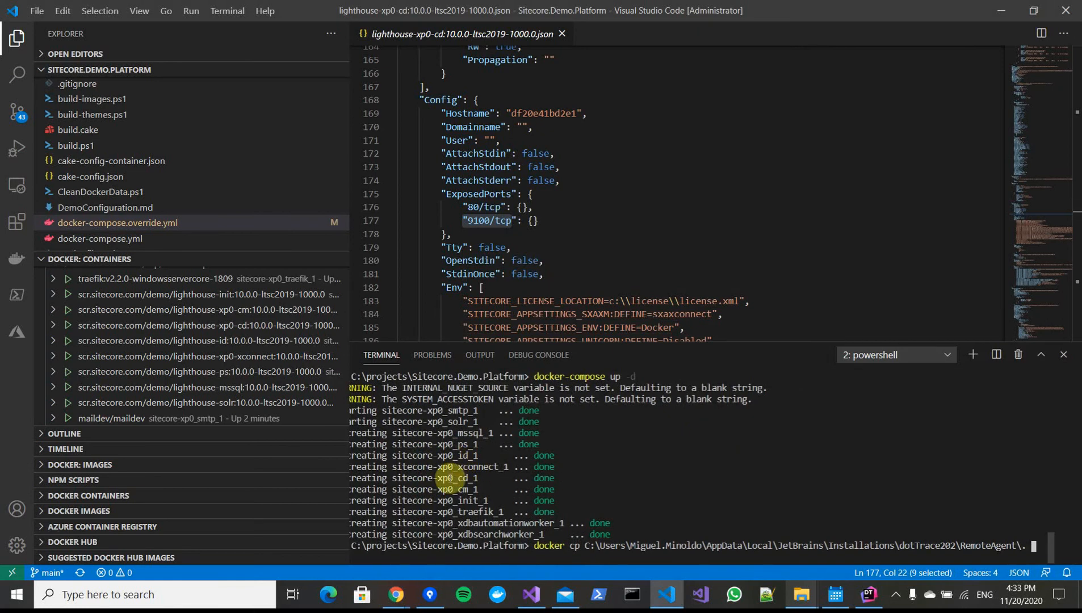
double_click(444, 477)
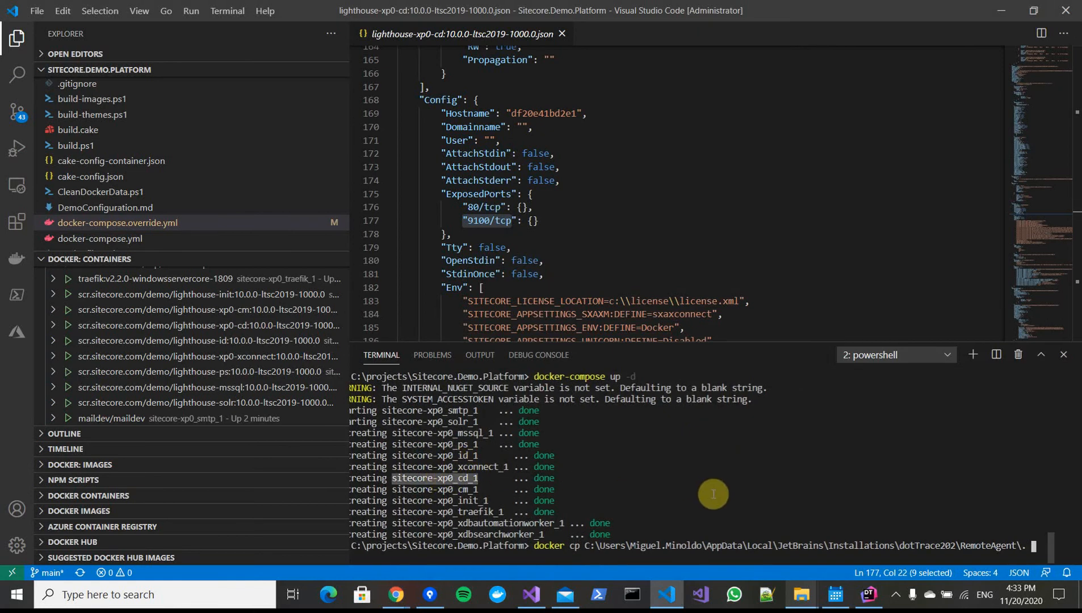
text(sitecore-xp0_cd_1)
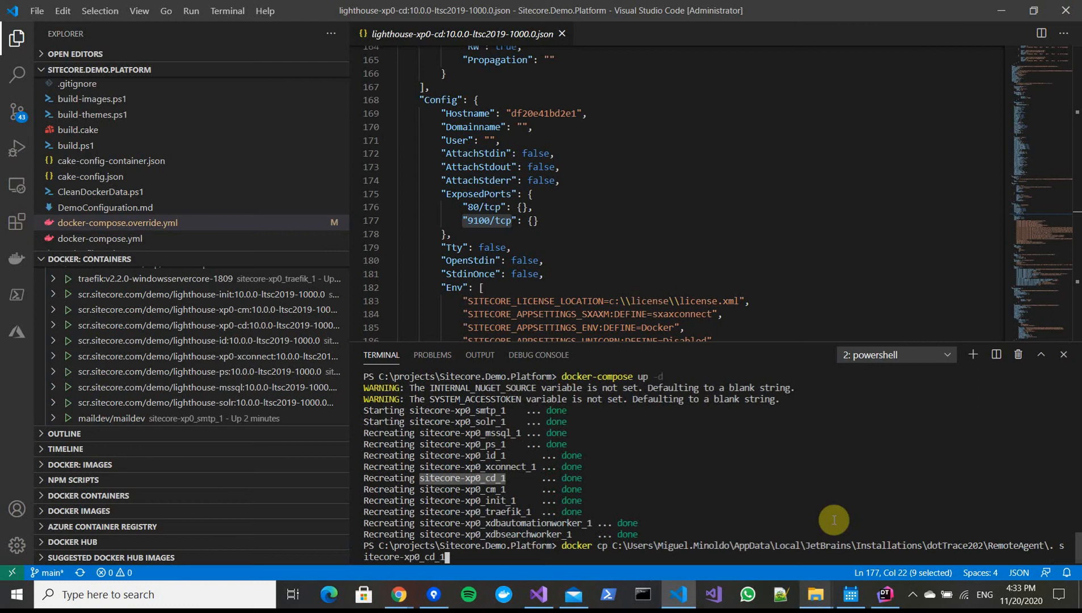
key(BackSpace)
key(BackSpace)
key(BackSpace)
key(BackSpace)
key(BackSpace)
key(BackSpace)
key(BackSpace)
key(BackSpace)
key(BackSpace)
key(BackSpace)
key(BackSpace)
key(BackSpace)
key(BackSpace)
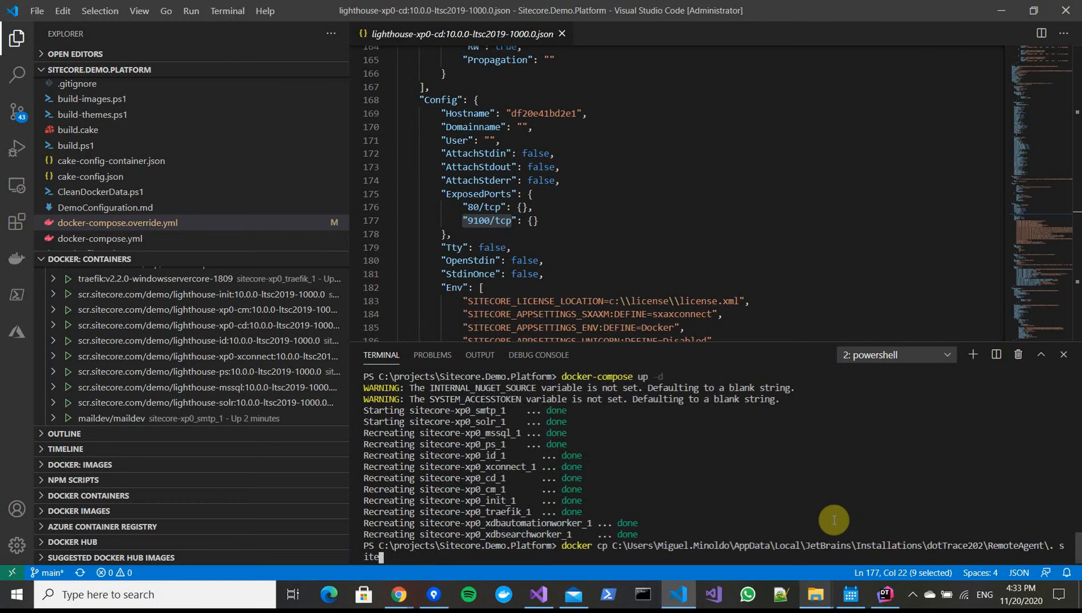
key(BackSpace)
key(BackSpace)
key(BackSpace)
key(BackSpace)
key(BackSpace)
text(sitecore-xp0_cd_1)
text(:/RemoteAgent)
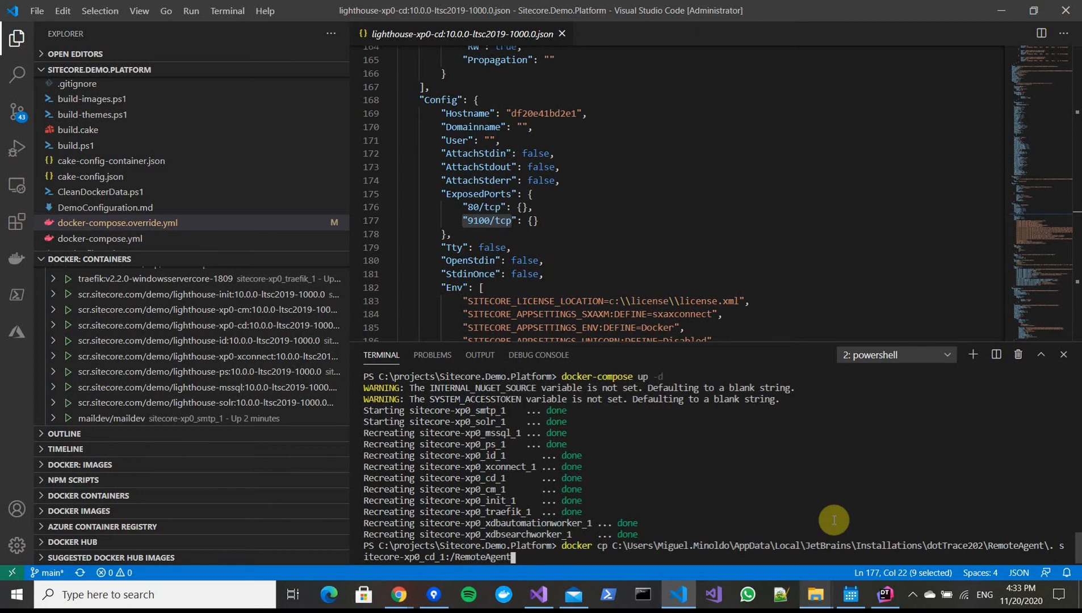
key(Return)
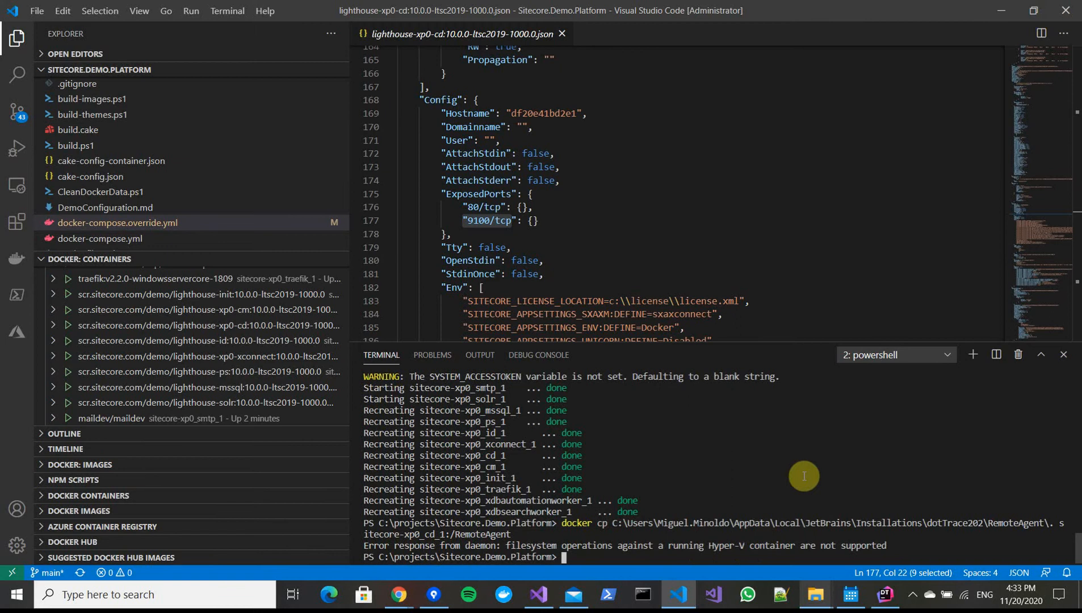
Stop the sitecore-xp0_cd_1 container and rerun the docker cp command for the RemoteAgent folder
text(docker stop sitecore-xp0_cd_1)
key(Return)
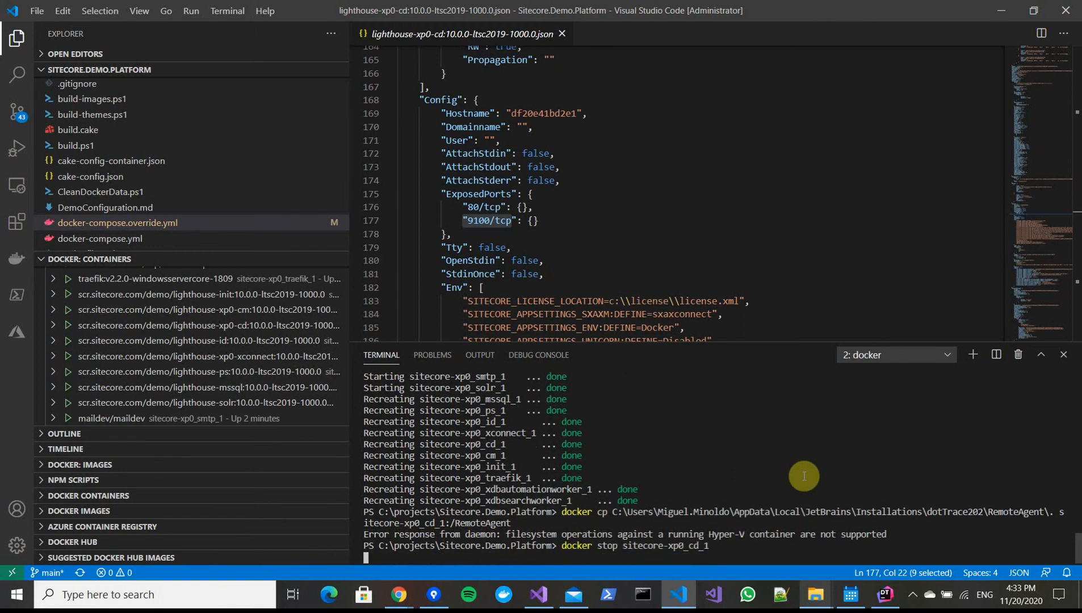
key(Up)
key(Up)
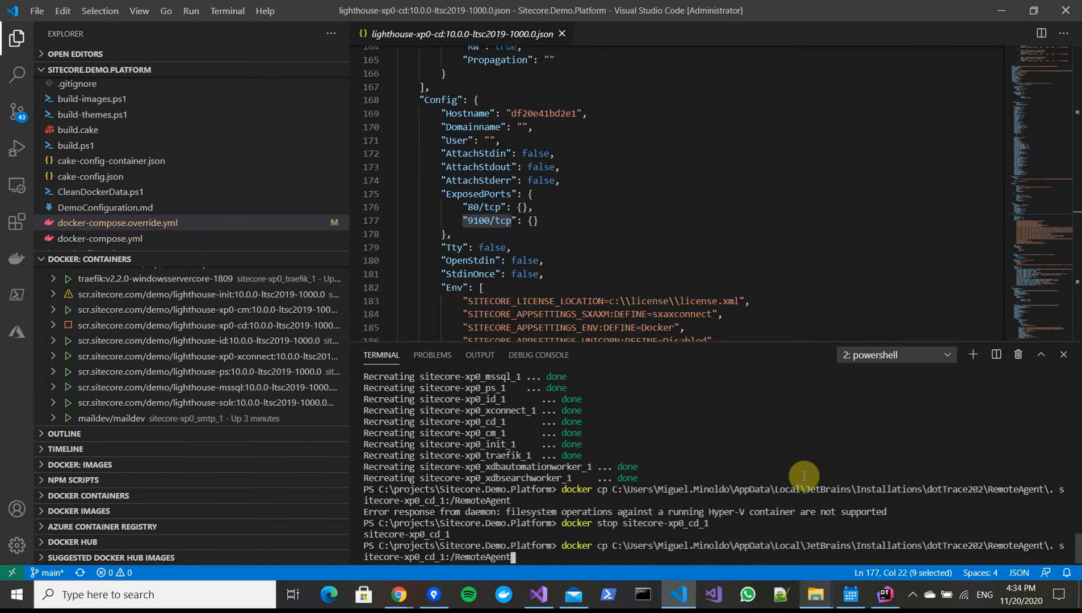
key(Return)
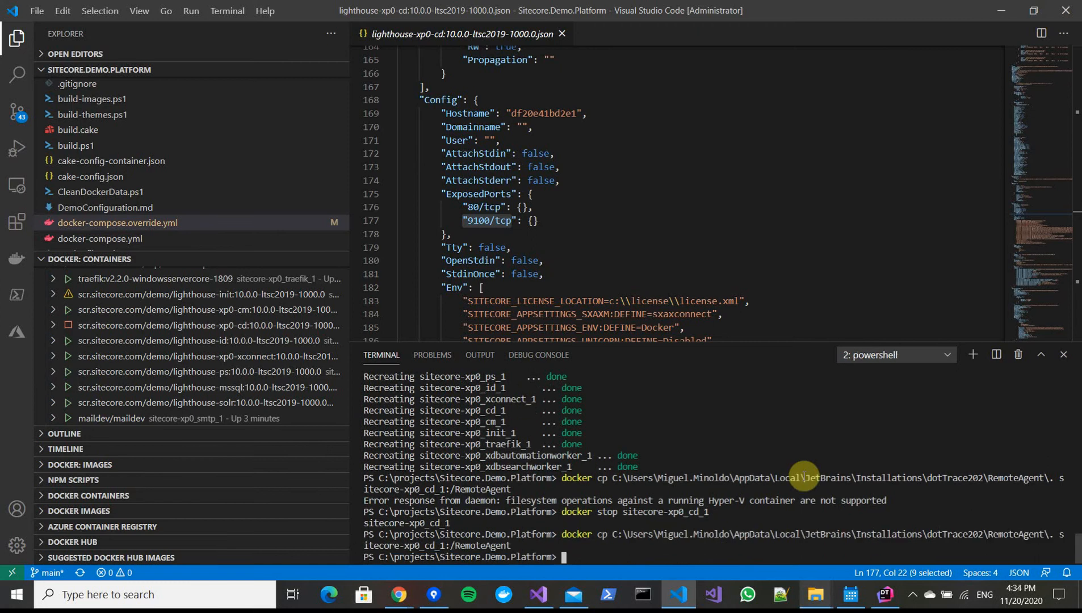
Start the sitecore-xp0_cd_1 container again with docker start
text(docker start sitecore-xp0_cd_1)
key(Return)
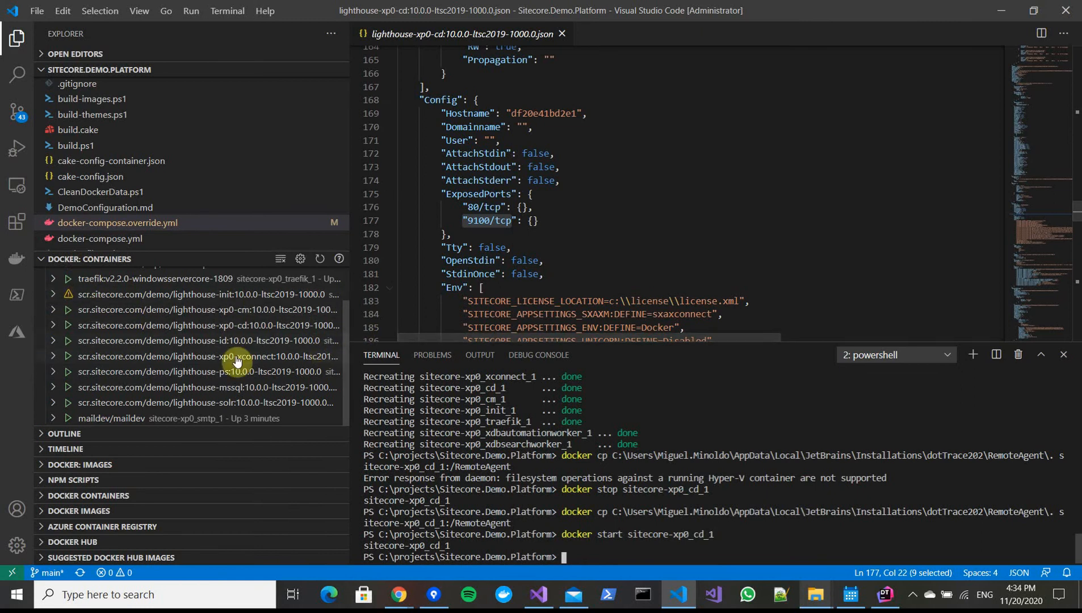
Browse the cd container's files in the Docker containers view to check the RemoteAgent folder
click(54, 326)
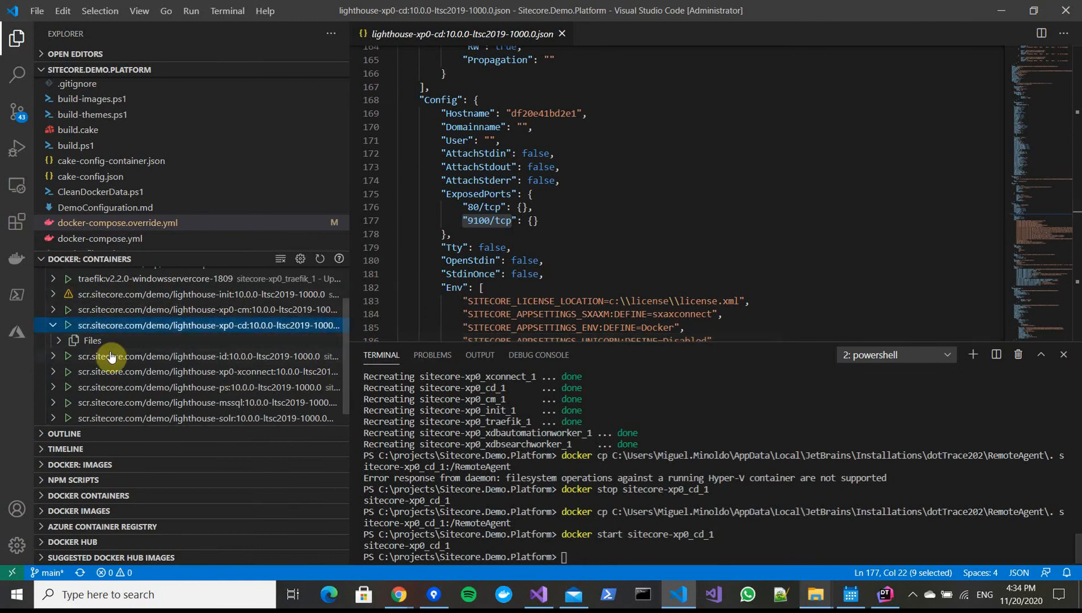
click(59, 341)
scroll(244, 364, down, 5)
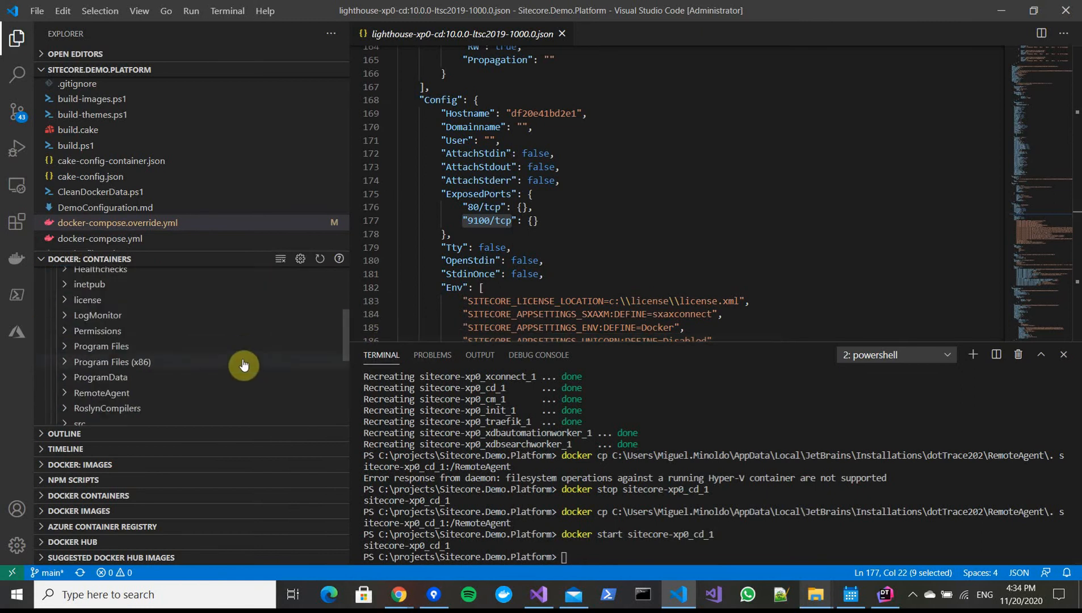
scroll(170, 369, up, 2)
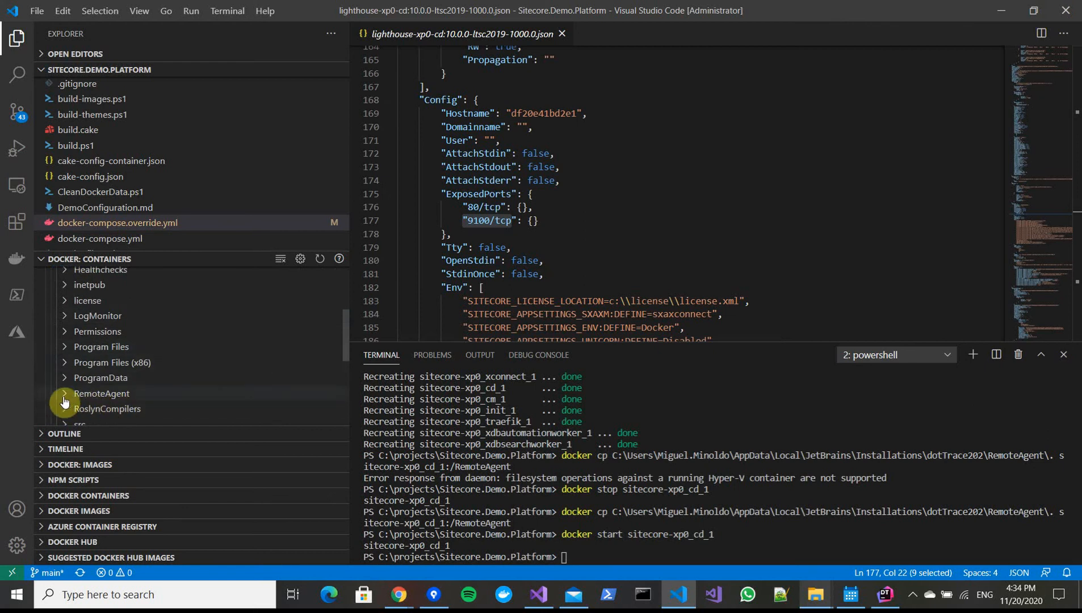
click(107, 396)
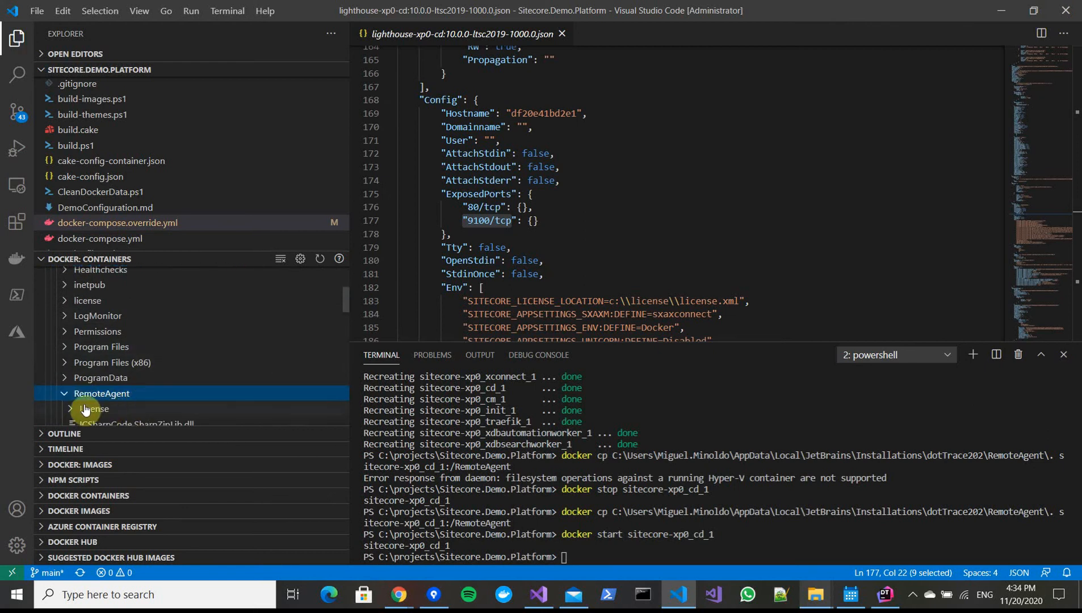
click(63, 395)
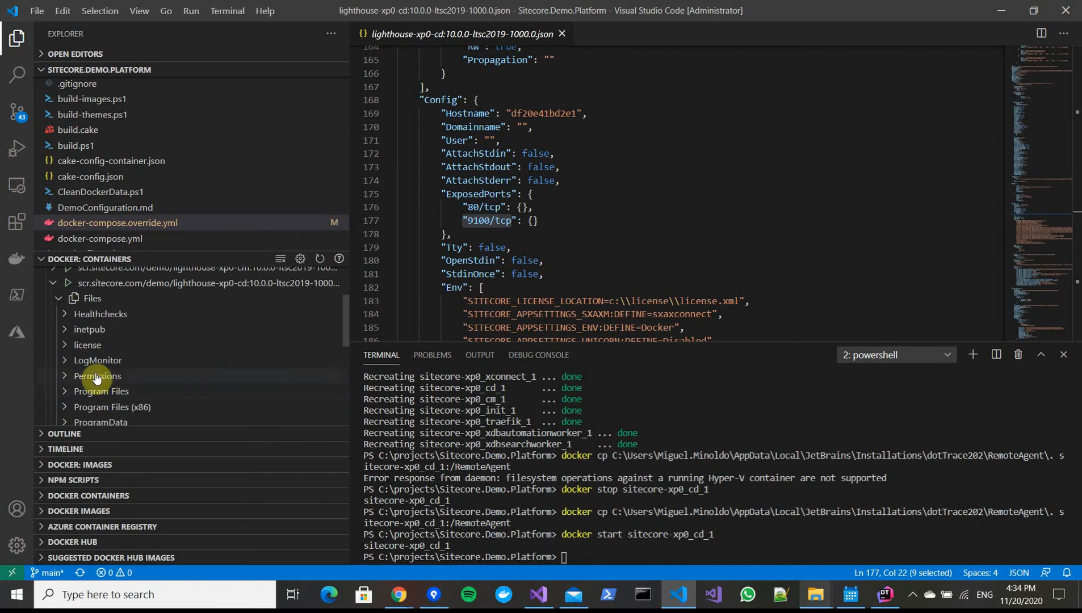
click(60, 301)
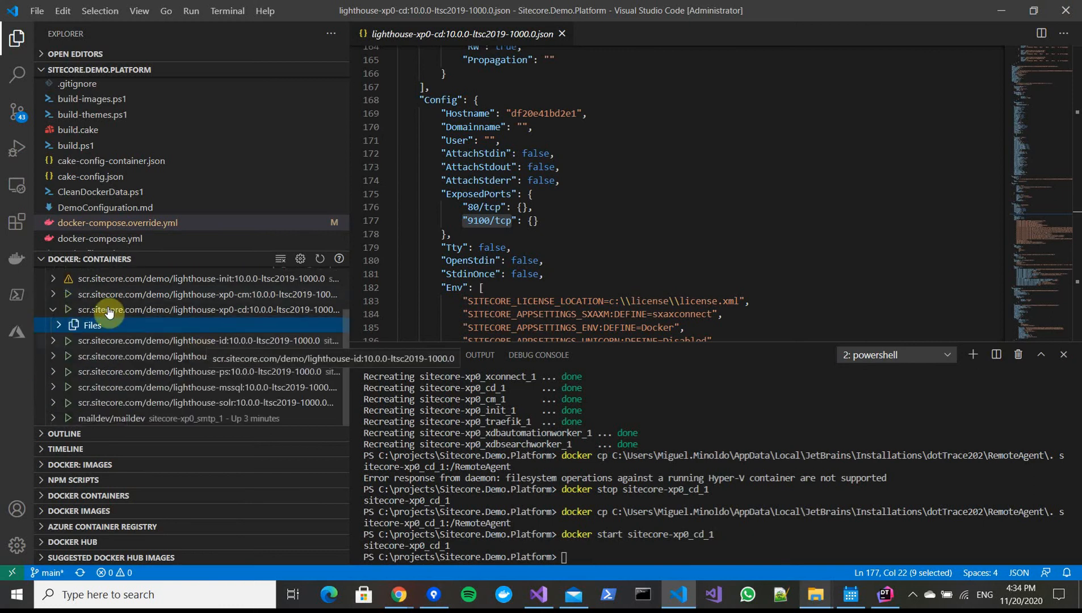
click(56, 313)
click(595, 548)
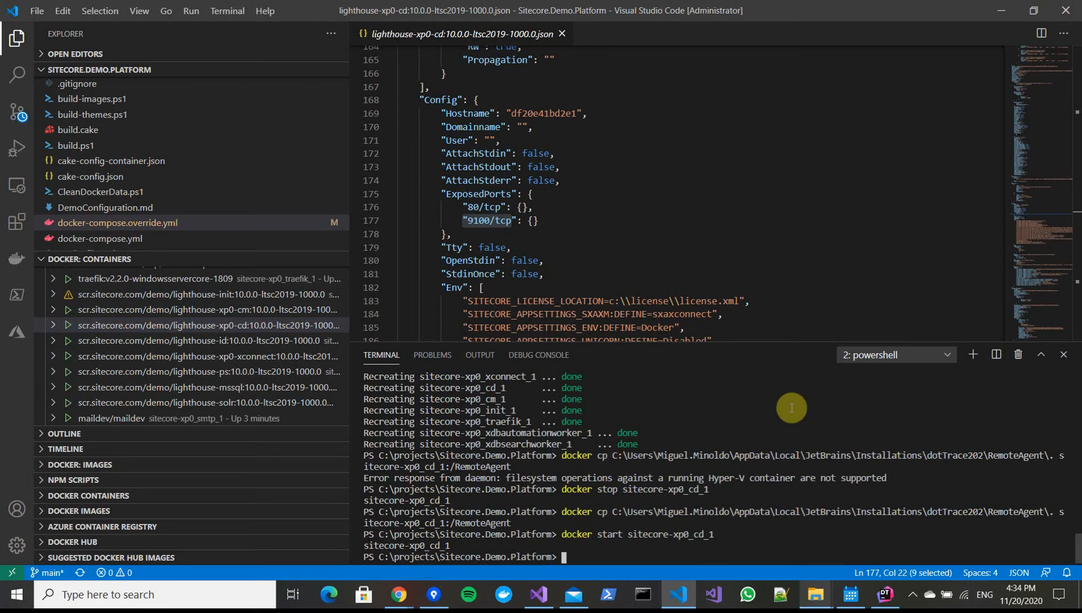
Attach a shell to the cd container, run RemoteAgent.exe from C:\RemoteAgent, and copy its net.tcp listening address
right_click(167, 333)
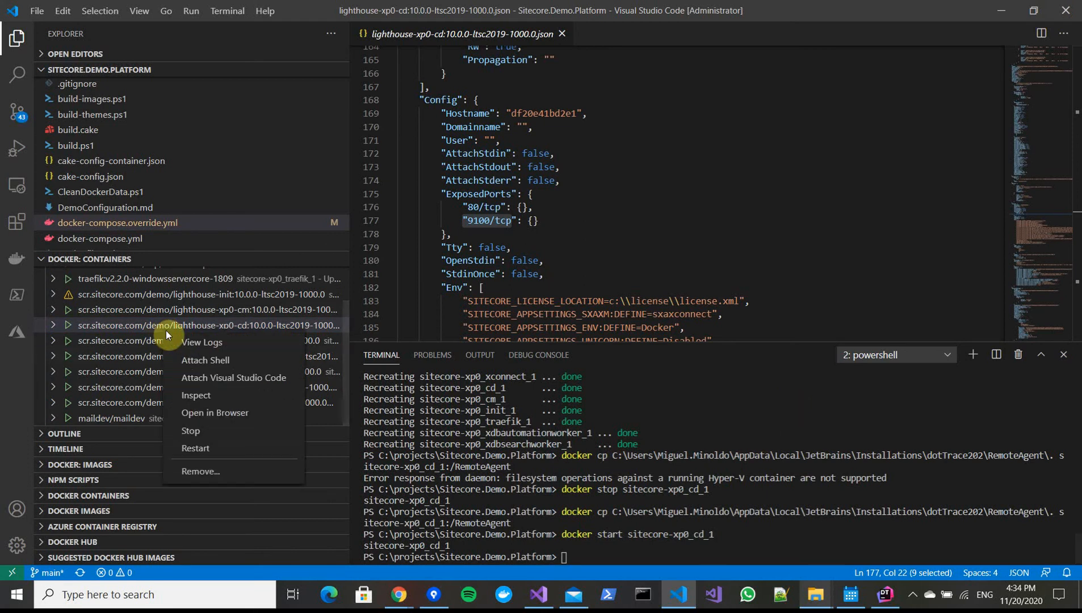
click(203, 360)
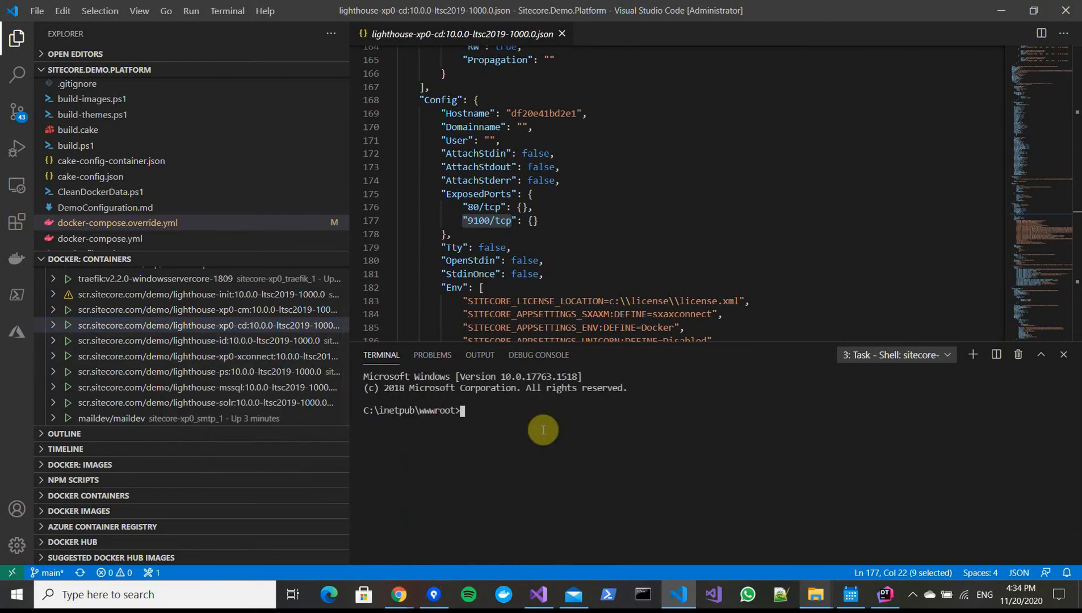
text(cd \)
key(Return)
text(cd RemoteAgent)
key(Return)
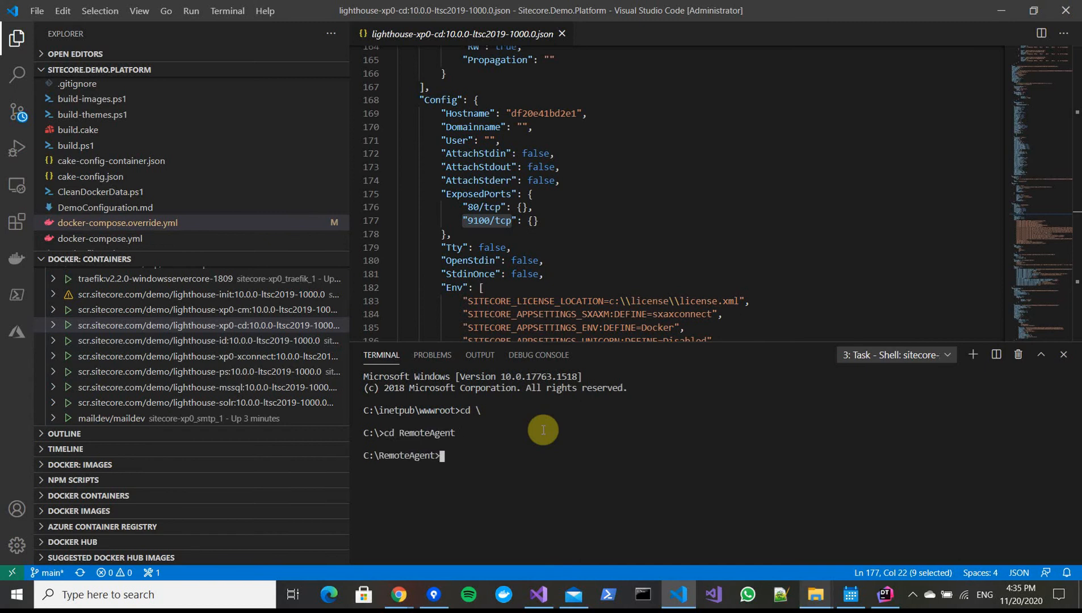
text(.\R)
key(Tab)
key(Return)
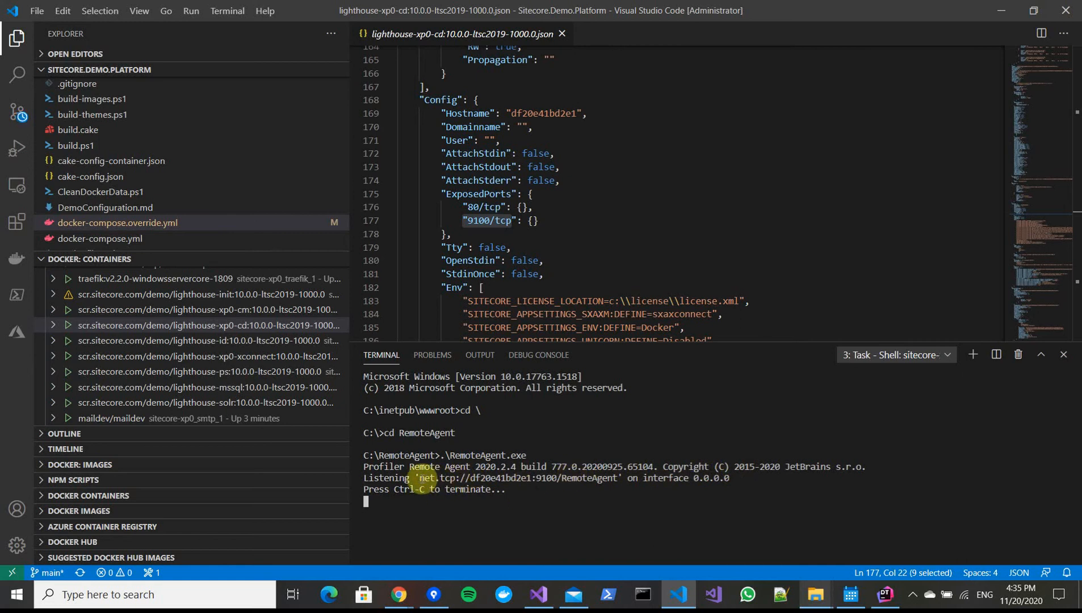
drag(420, 478, 618, 480)
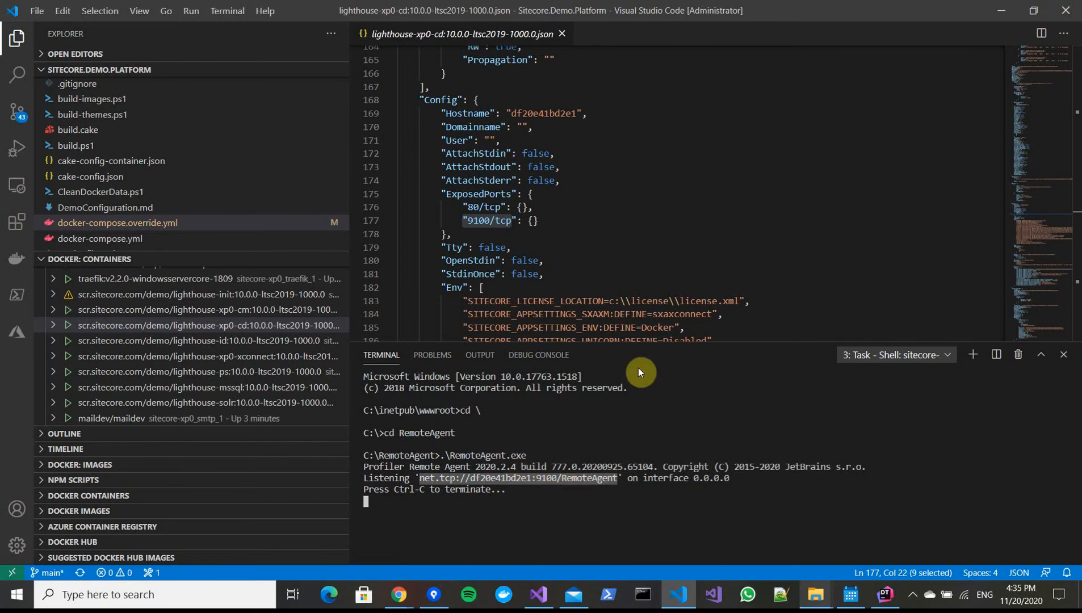
mouse_move(402, 604)
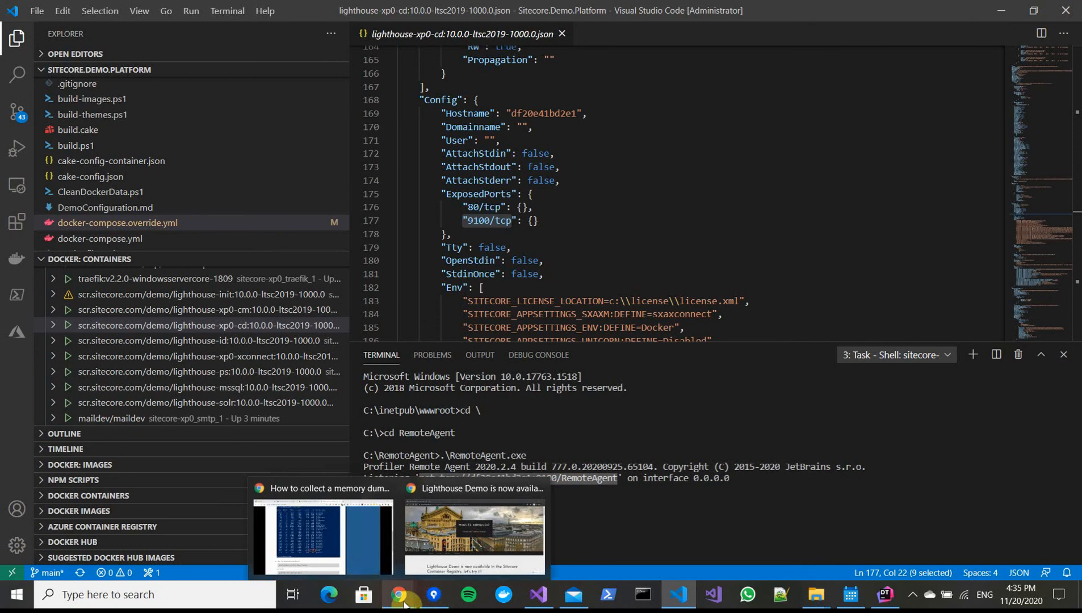
click(420, 537)
scroll(424, 376, down, 20)
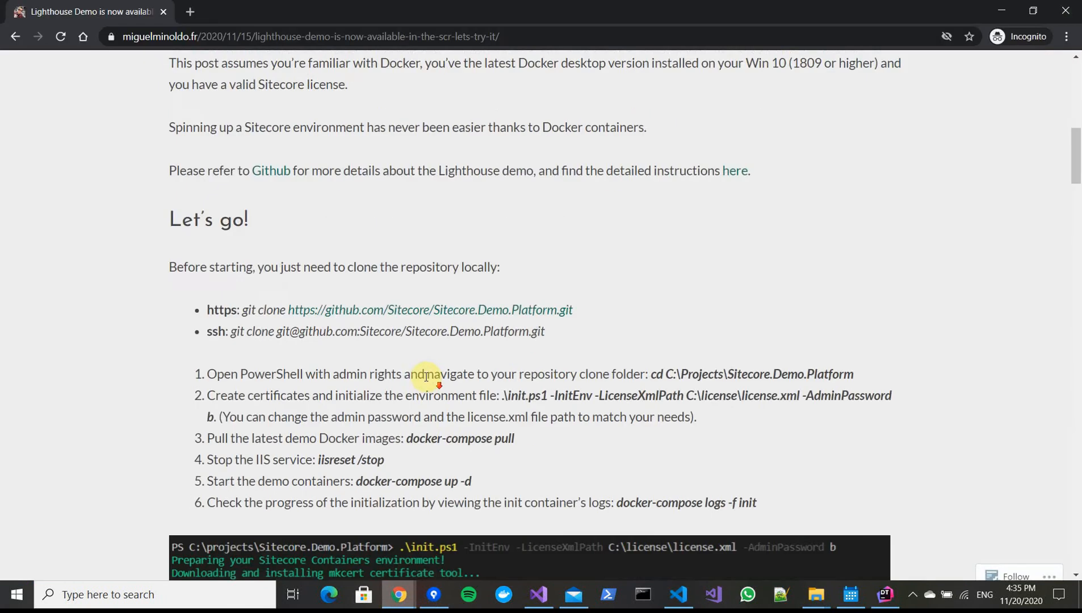
scroll(424, 376, down, 12)
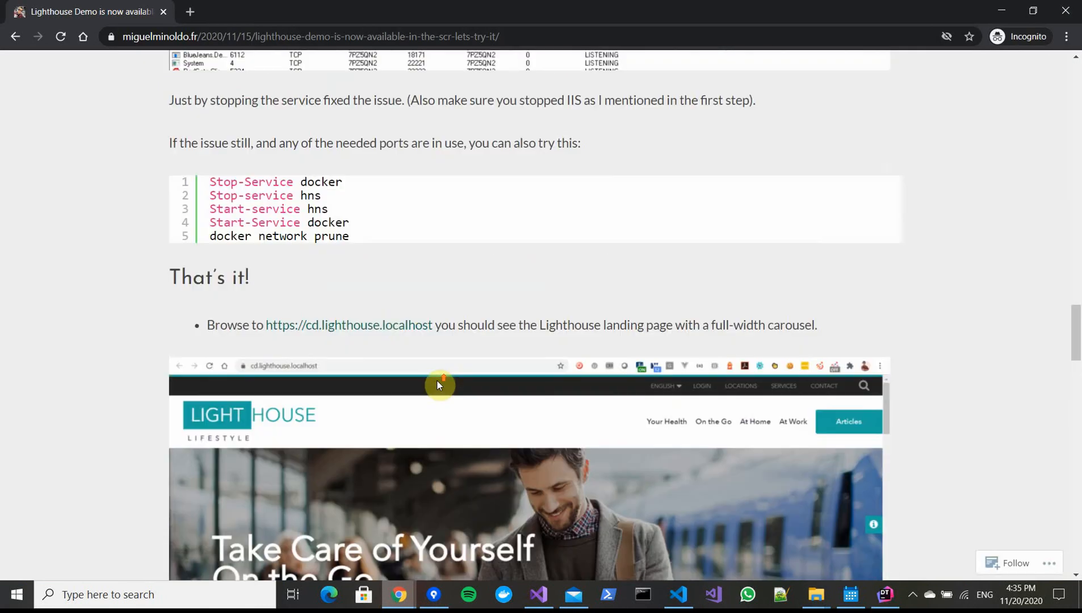
click(400, 326)
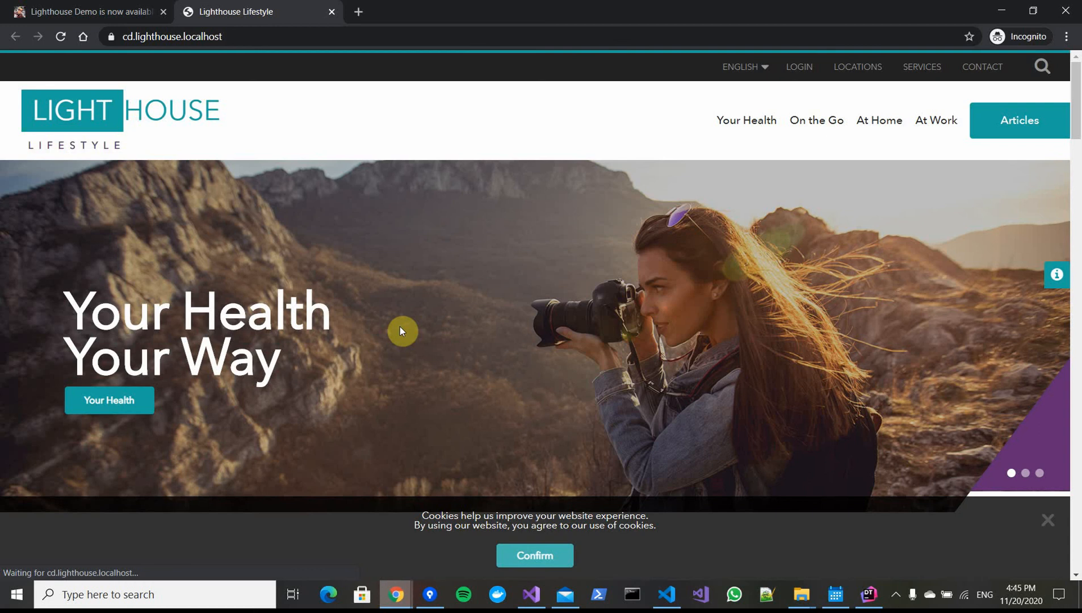
click(61, 36)
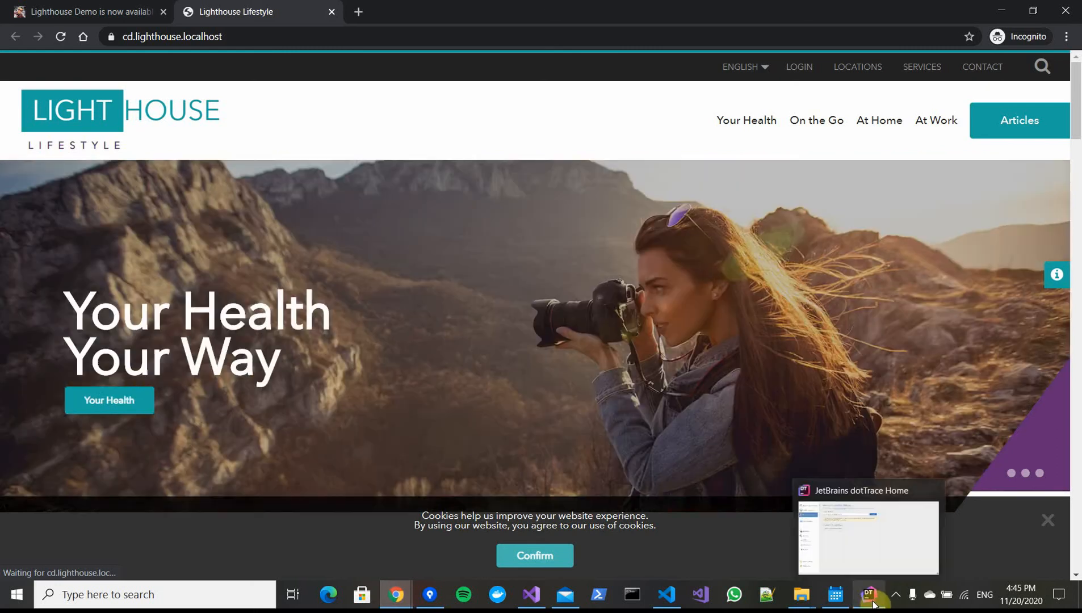
Switch to dotTrace and connect to the remote agent at net.tcp://localhost:9100/RemoteAgent
click(870, 594)
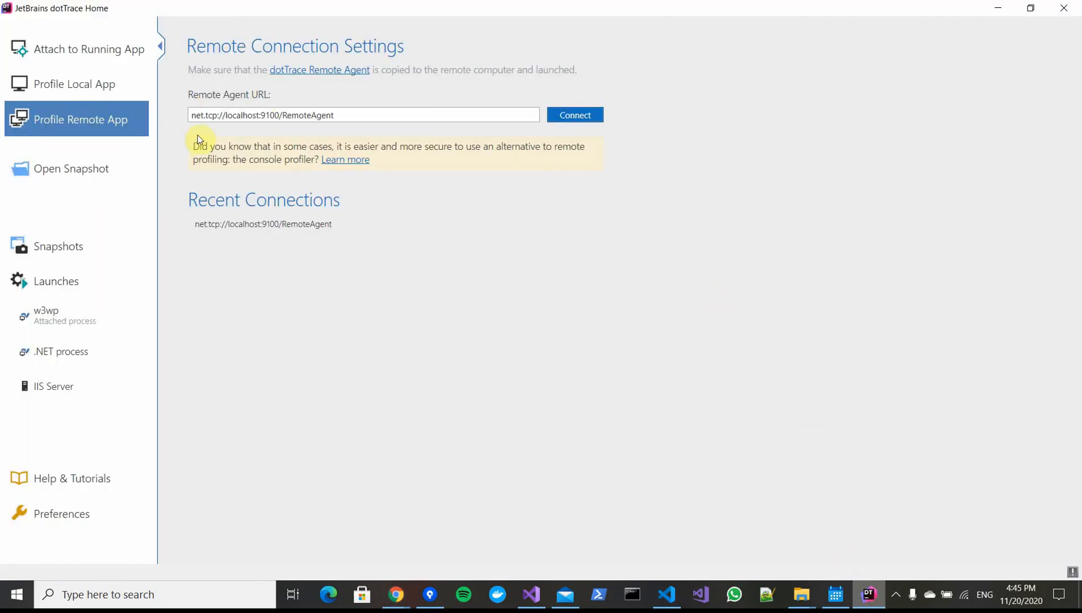
click(237, 117)
click(267, 115)
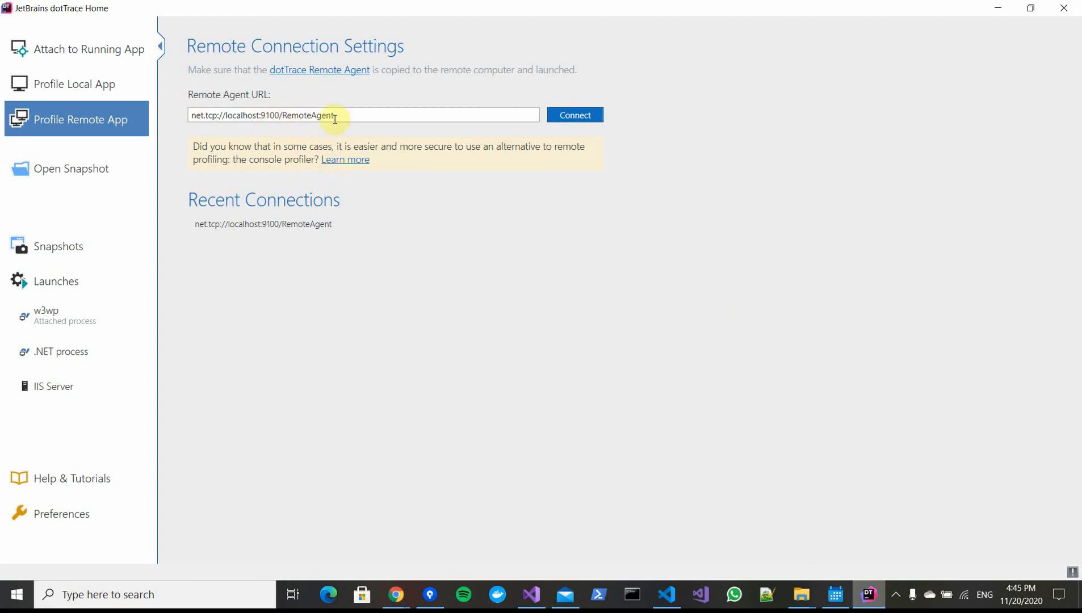
click(572, 115)
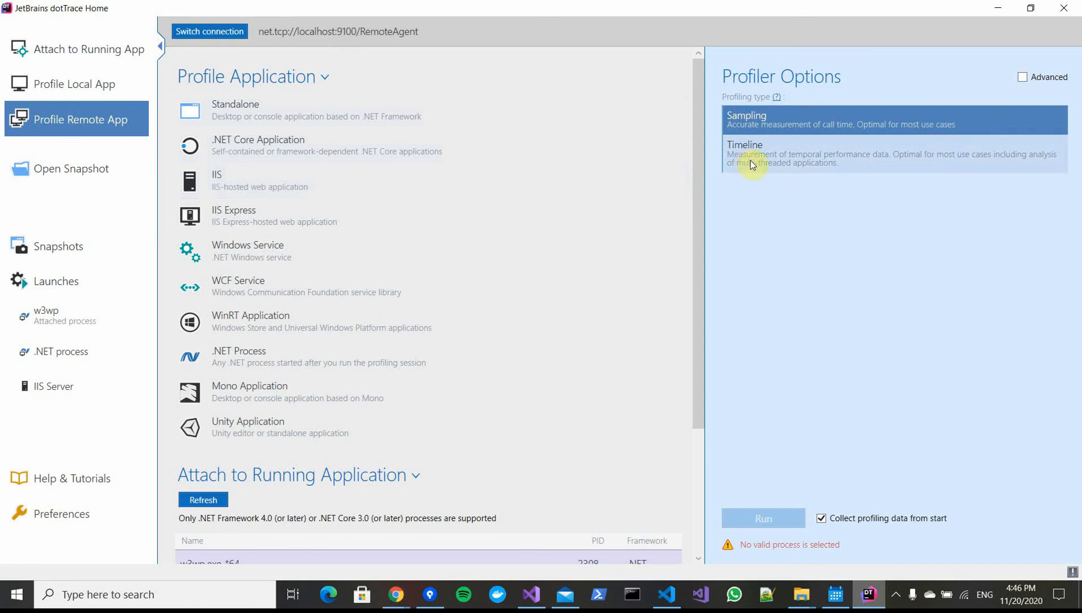
Attach the Sampling profiler to the running w3wp.exe process without collecting data from start, and run it
scroll(420, 216, down, 3)
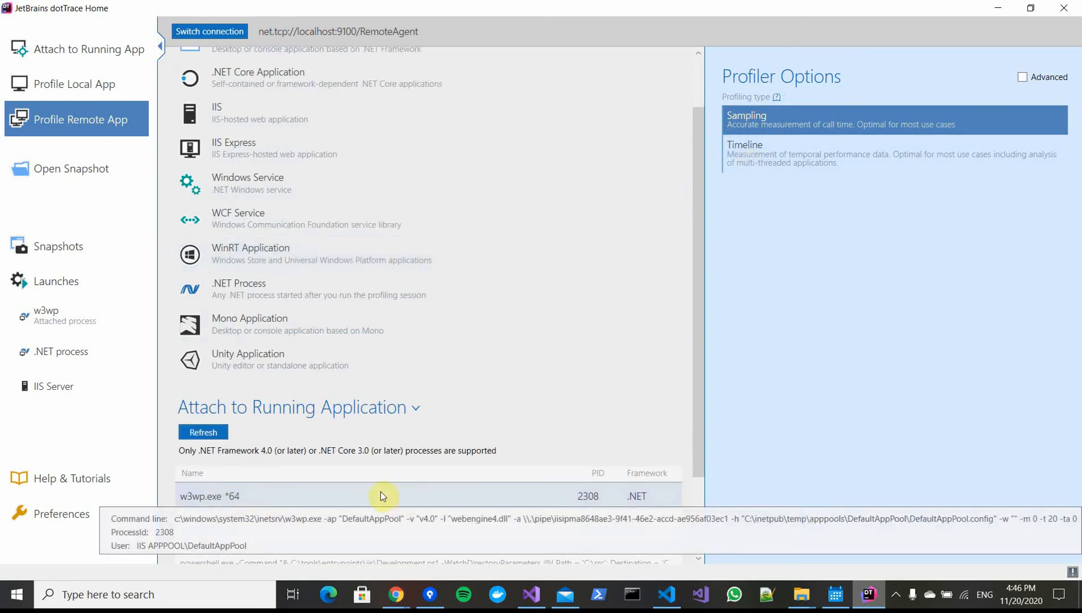
scroll(376, 492, up, 3)
click(222, 175)
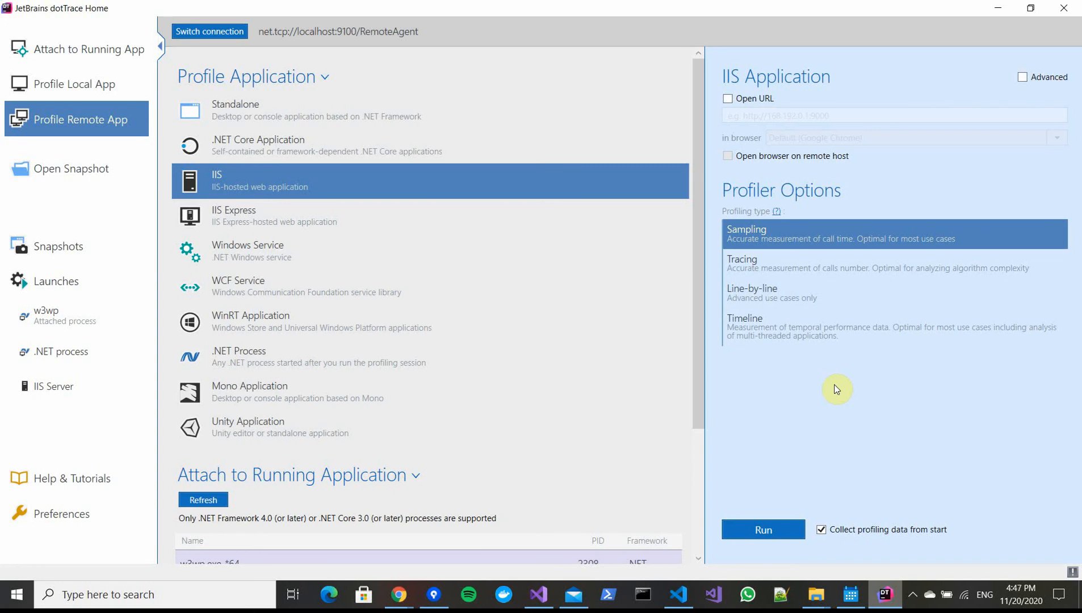
scroll(421, 392, down, 2)
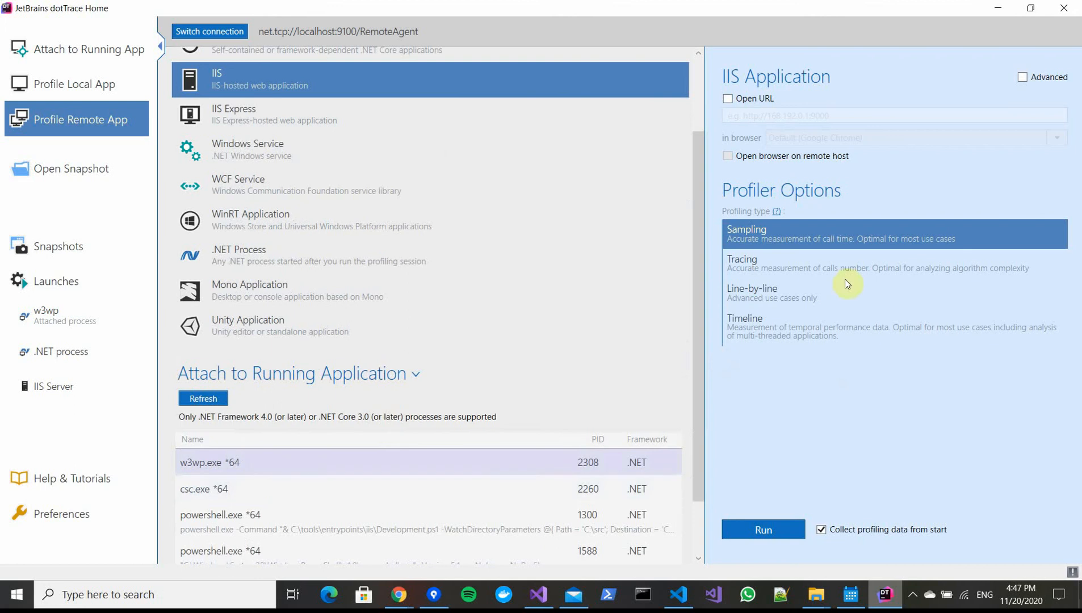
click(183, 464)
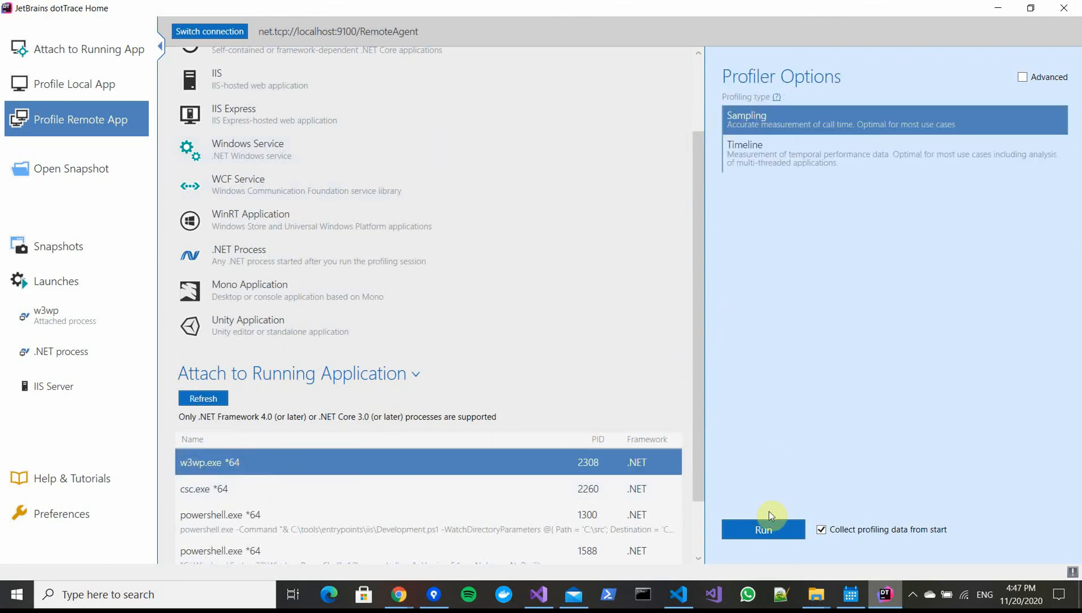
click(823, 530)
click(781, 529)
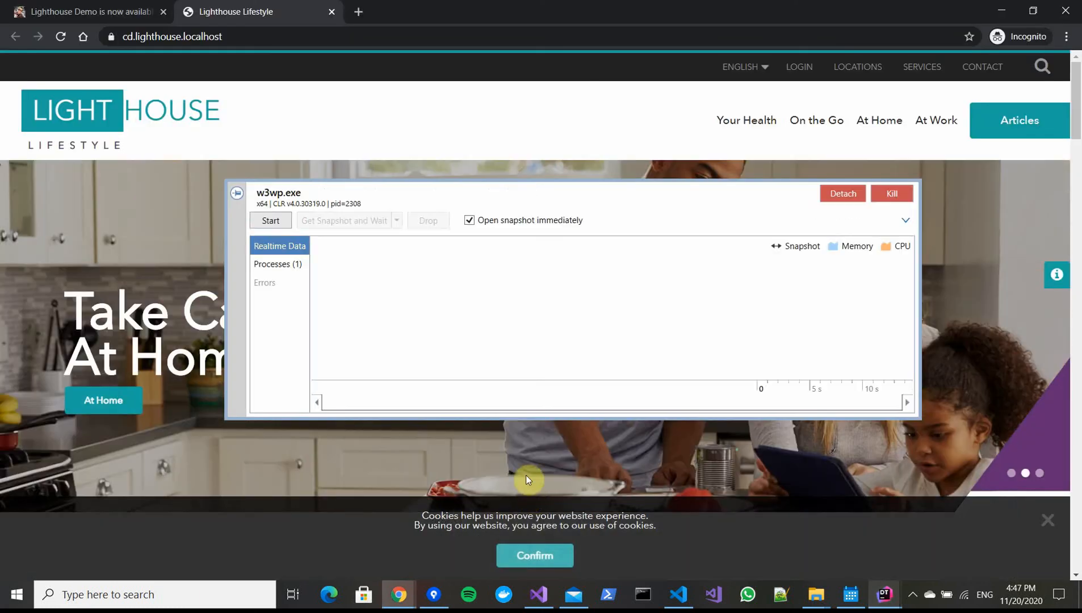
Show the profiled process list in the controller and reload the cd.lighthouse.localhost page
click(275, 265)
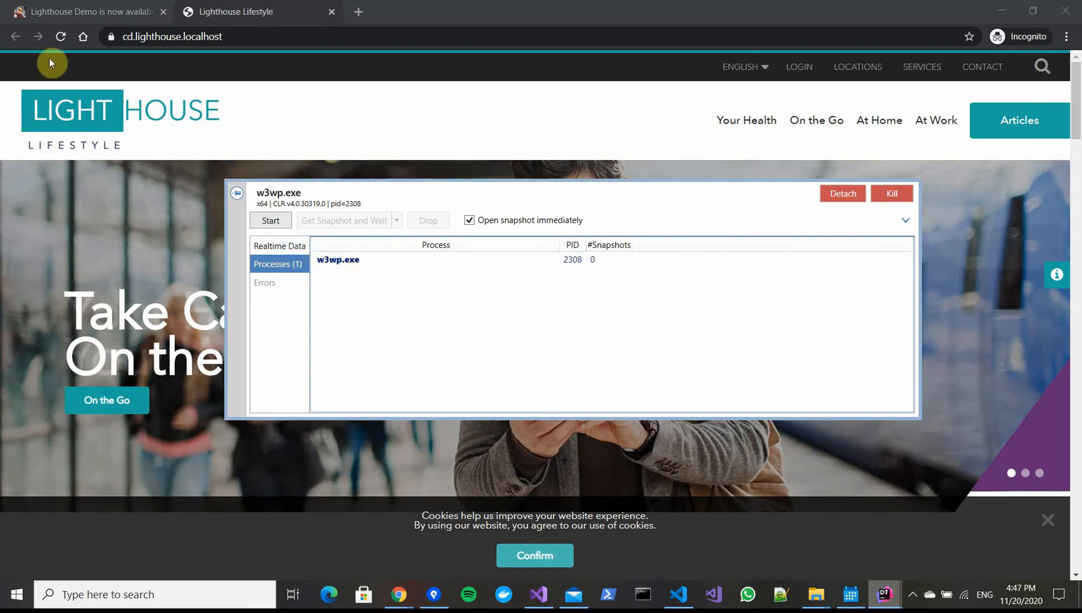
click(61, 38)
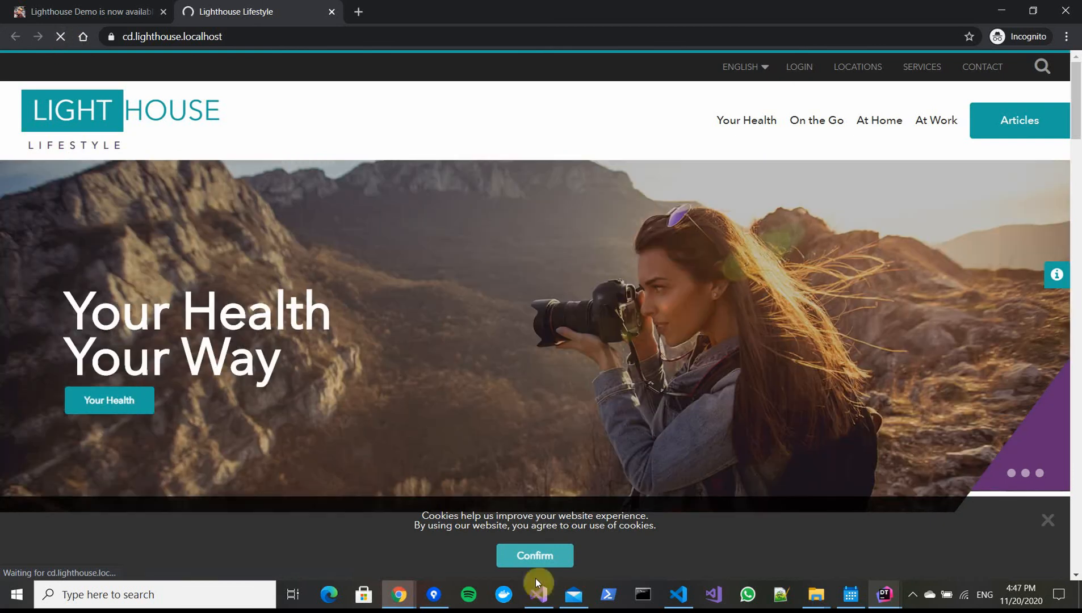
Inspect the SlowMe() call inside OnsiteBehaviorRepository.Get in Visual Studio
click(539, 602)
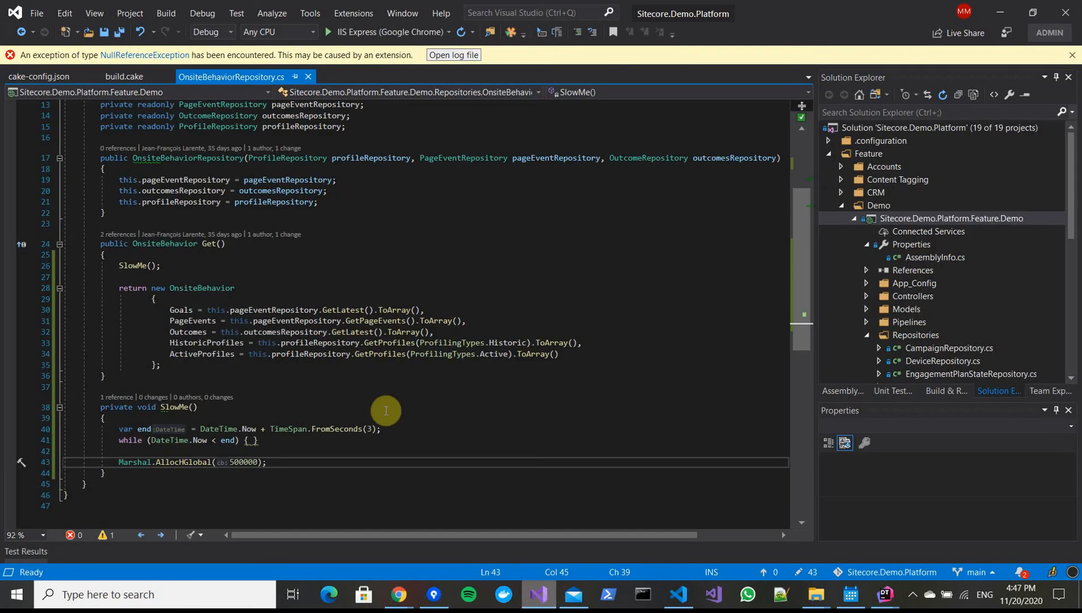
drag(118, 266, 179, 264)
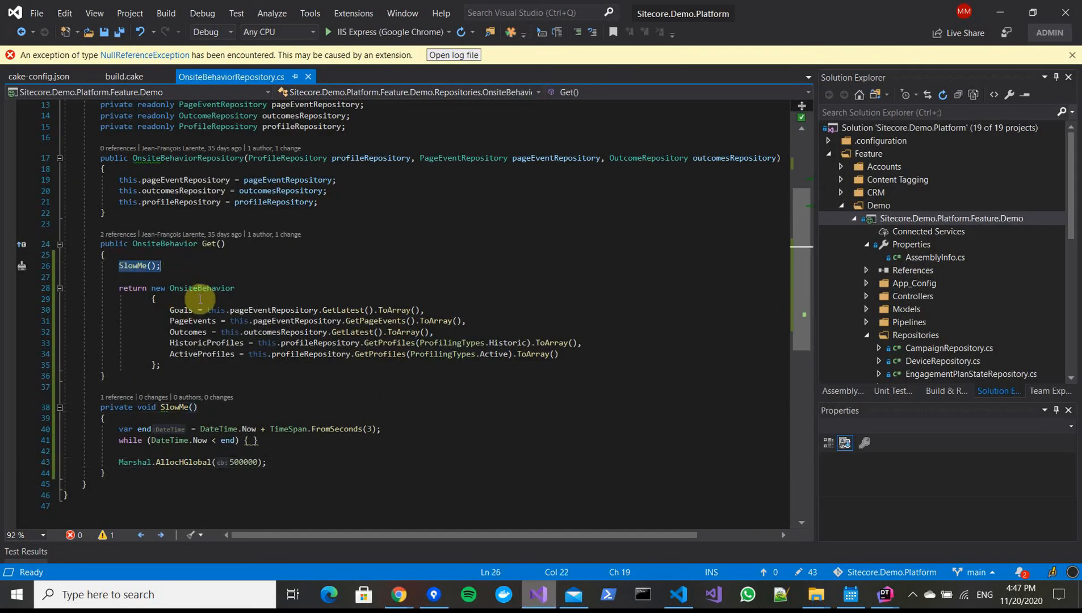
click(390, 448)
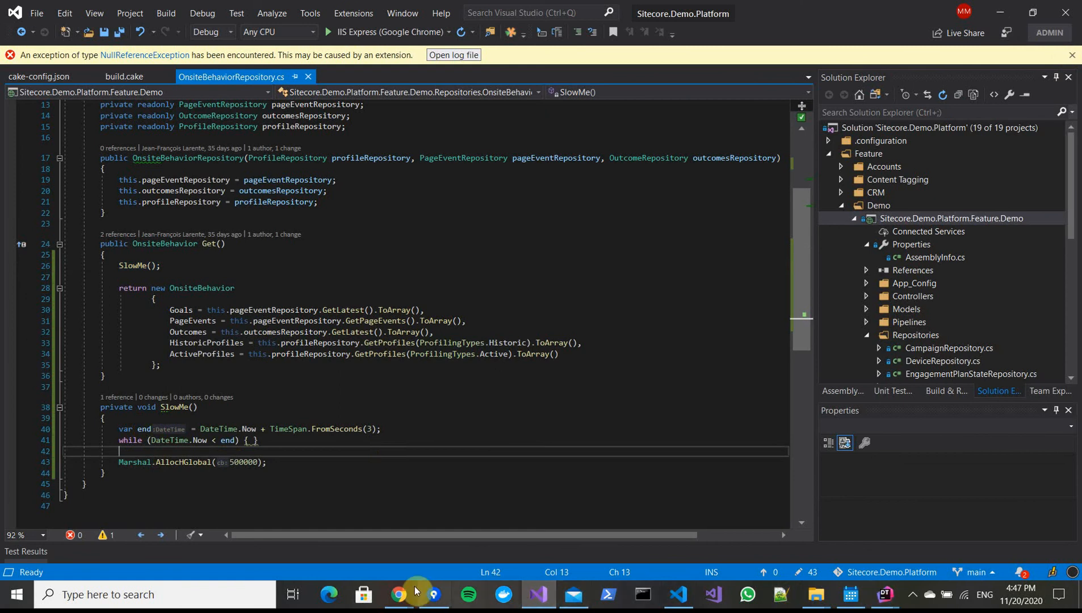
Return to the dotTrace profiling controller and start collecting profiling data
mouse_move(400, 595)
click(454, 536)
mouse_move(885, 595)
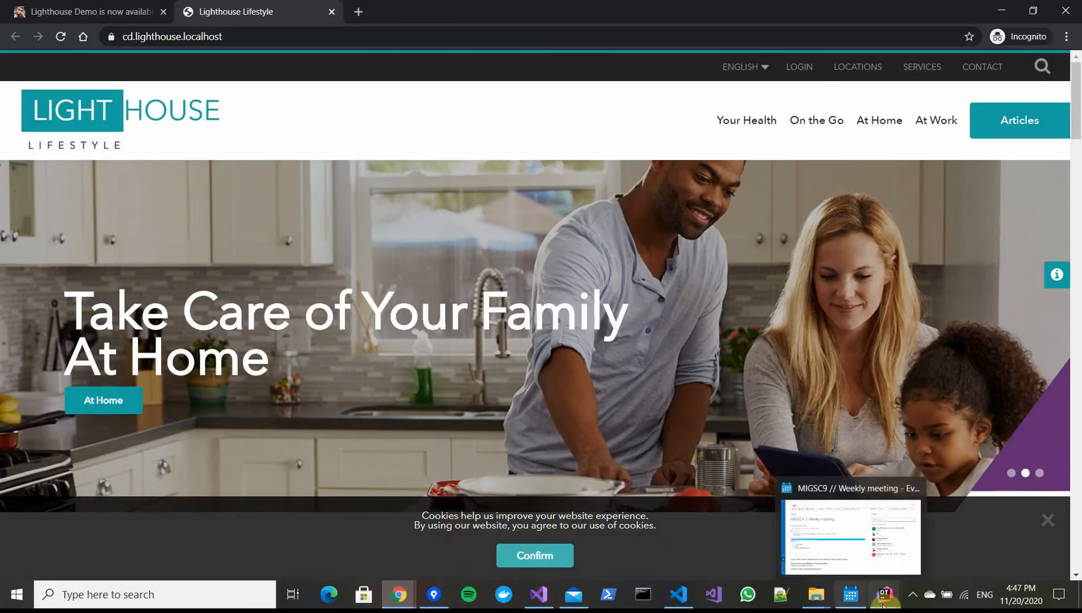
click(961, 531)
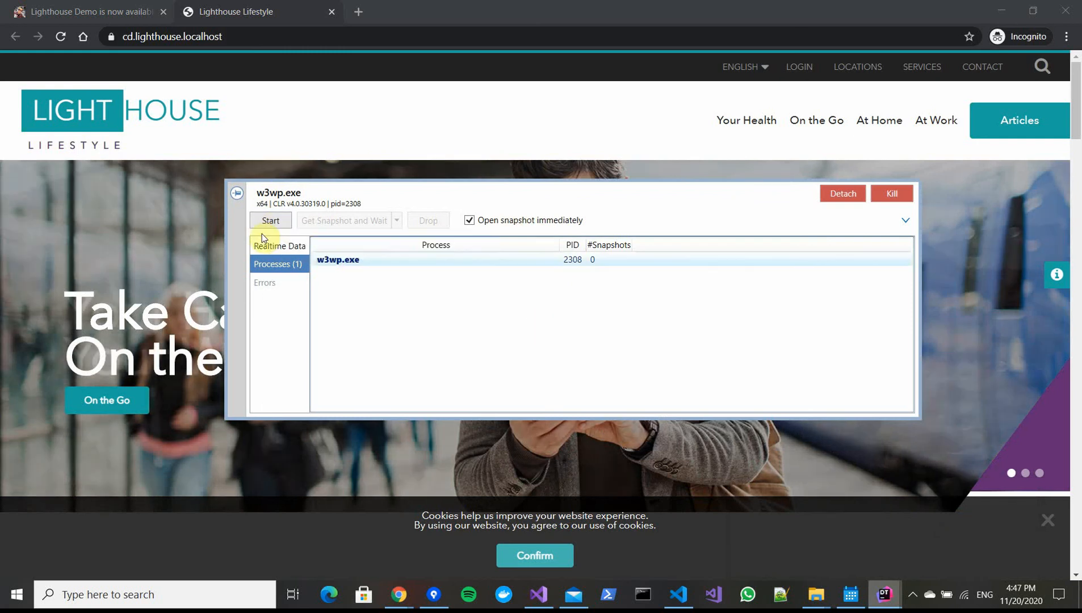
click(271, 223)
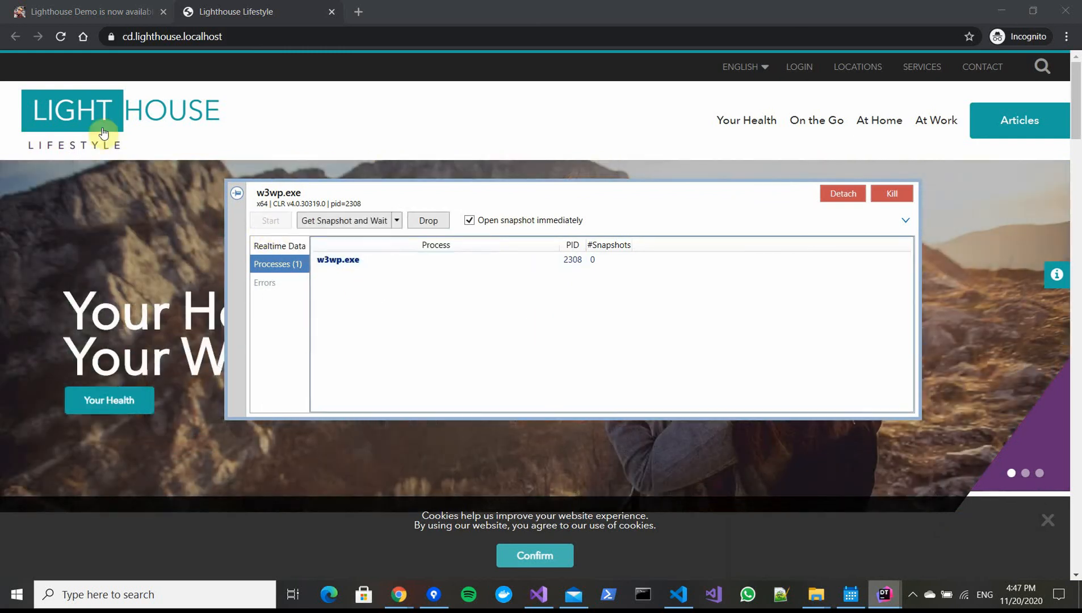
Reload the site page and take a snapshot with Get Snapshot and Wait
click(60, 38)
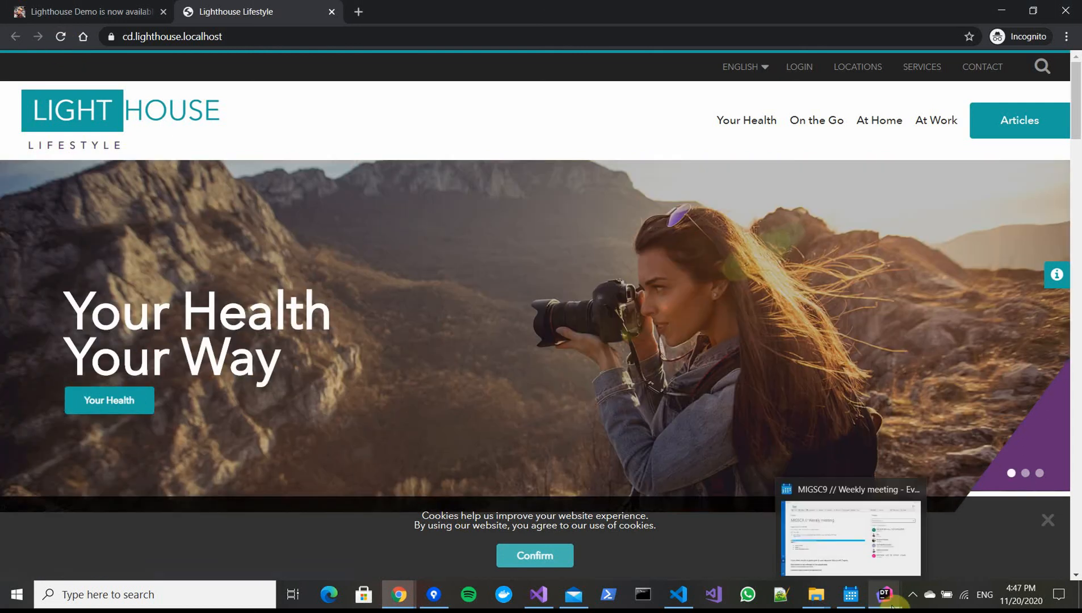
click(925, 536)
click(349, 218)
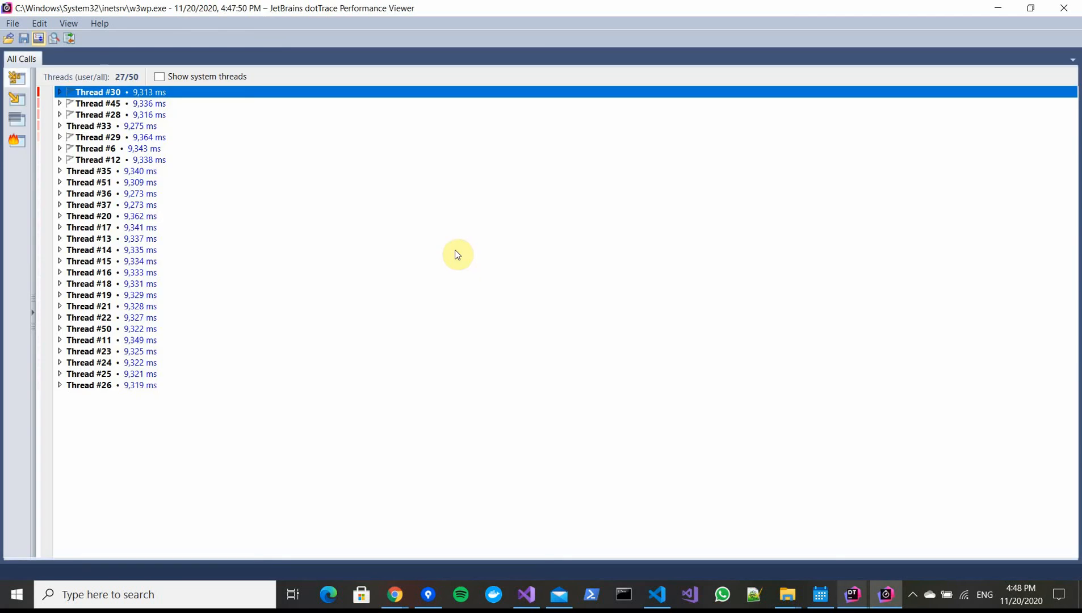
Expand Thread #30's call tree down through the MVC rendering pipeline in the snapshot viewer
key(Right)
key(Down)
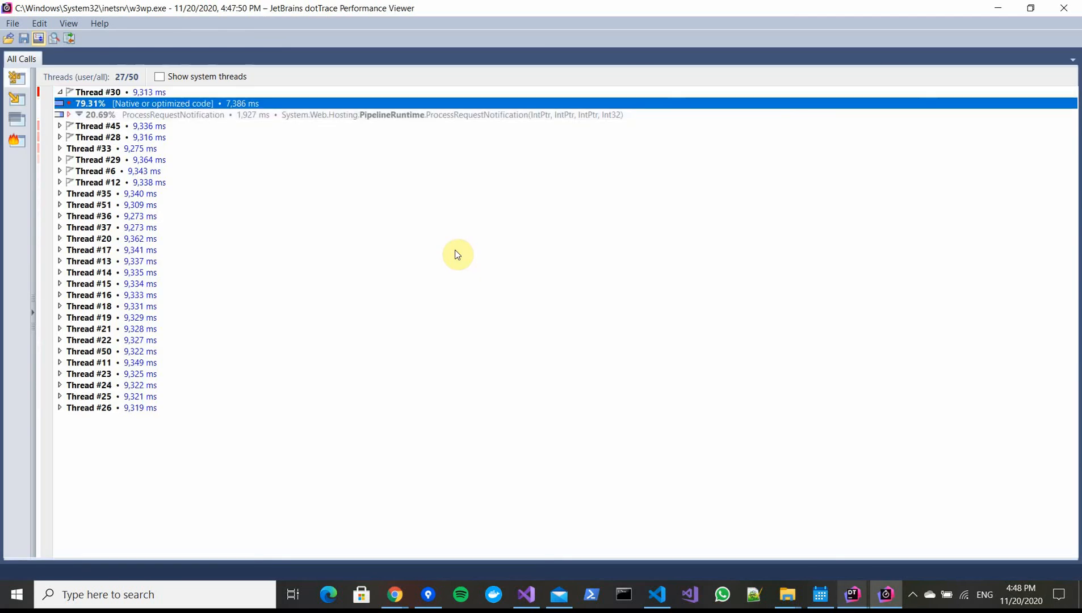
key(Down)
key(Right)
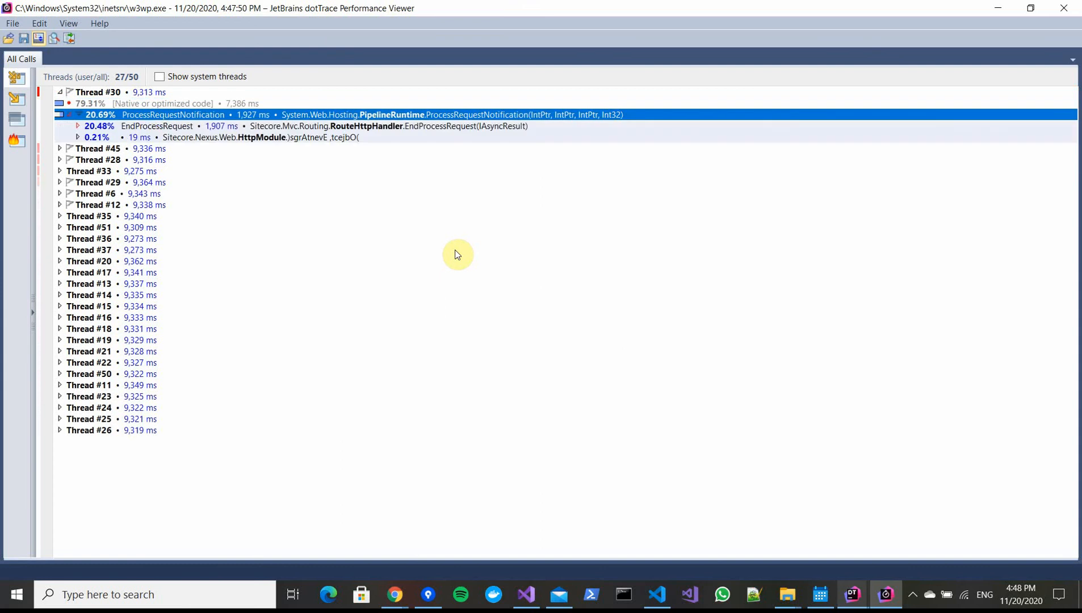
key(Down)
key(Right)
key(Down)
key(Right)
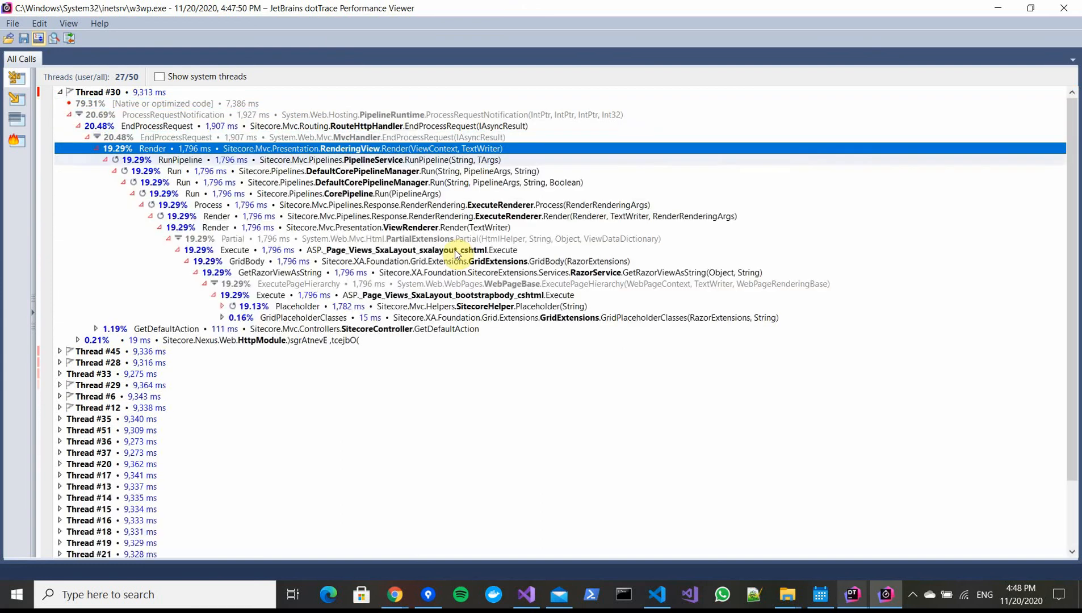
key(Down)
key(Down)
key(Down)
key(Down)
key(Down)
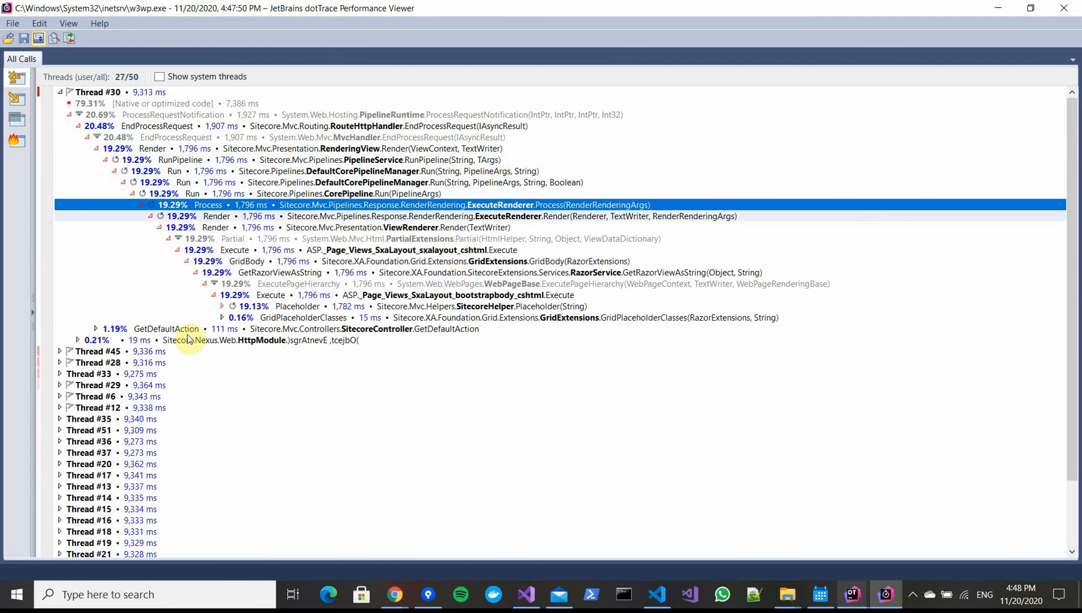
Drill into the DemoController.ExperienceData call down to OnsiteBehaviorRepository.SlowMe and DateTime.get_Now
click(222, 306)
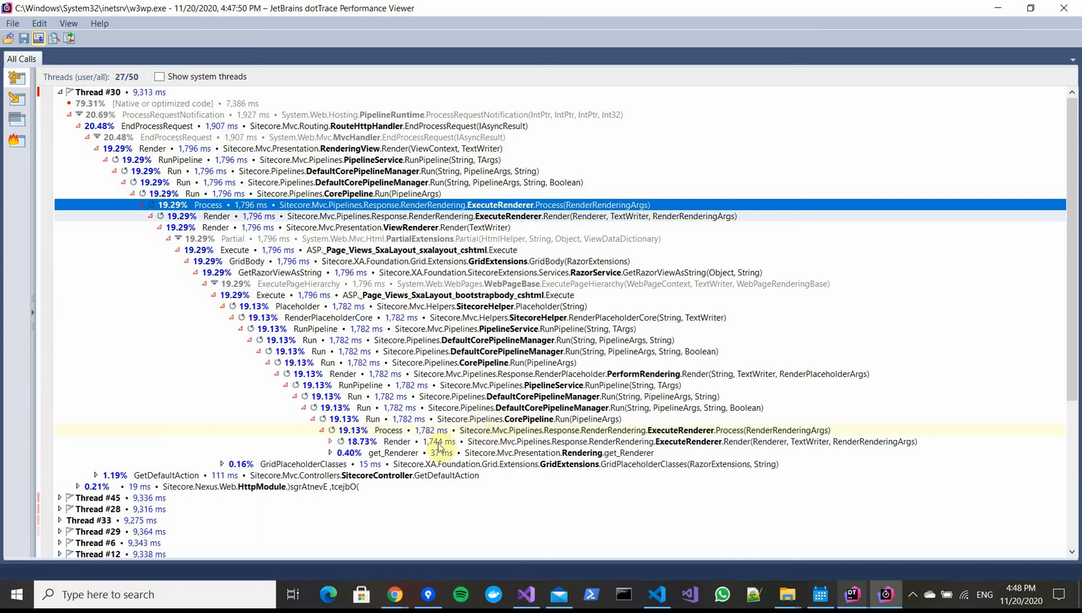
click(330, 441)
scroll(346, 421, down, 6)
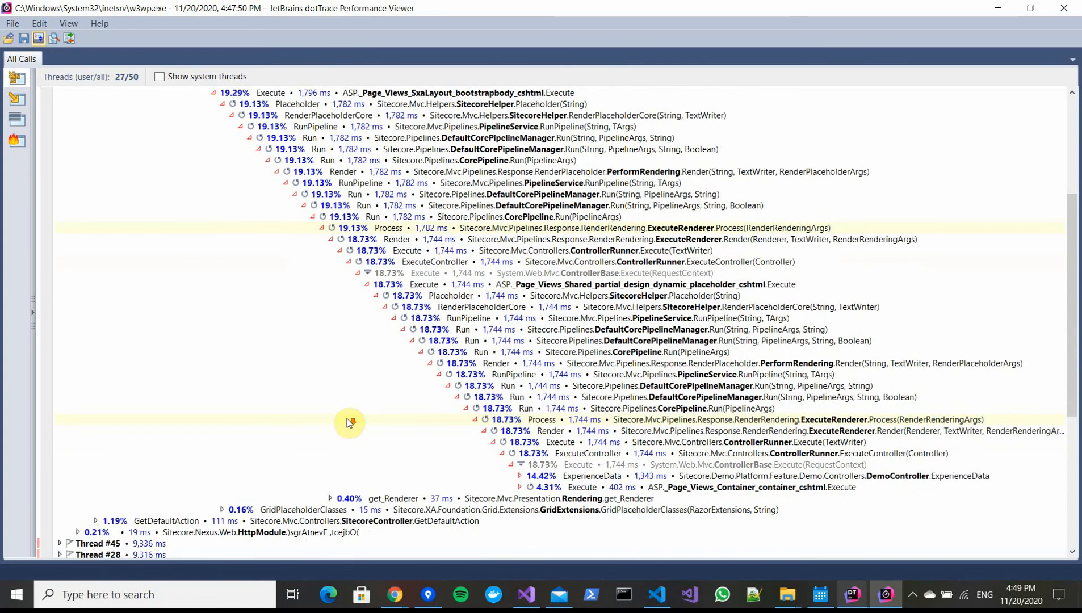
click(533, 477)
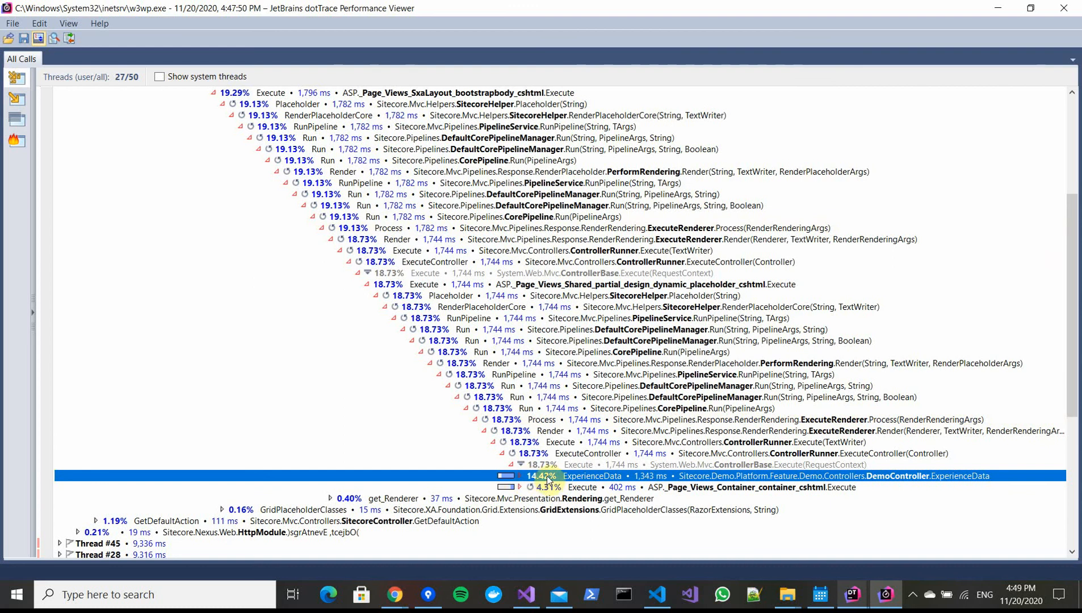
click(519, 475)
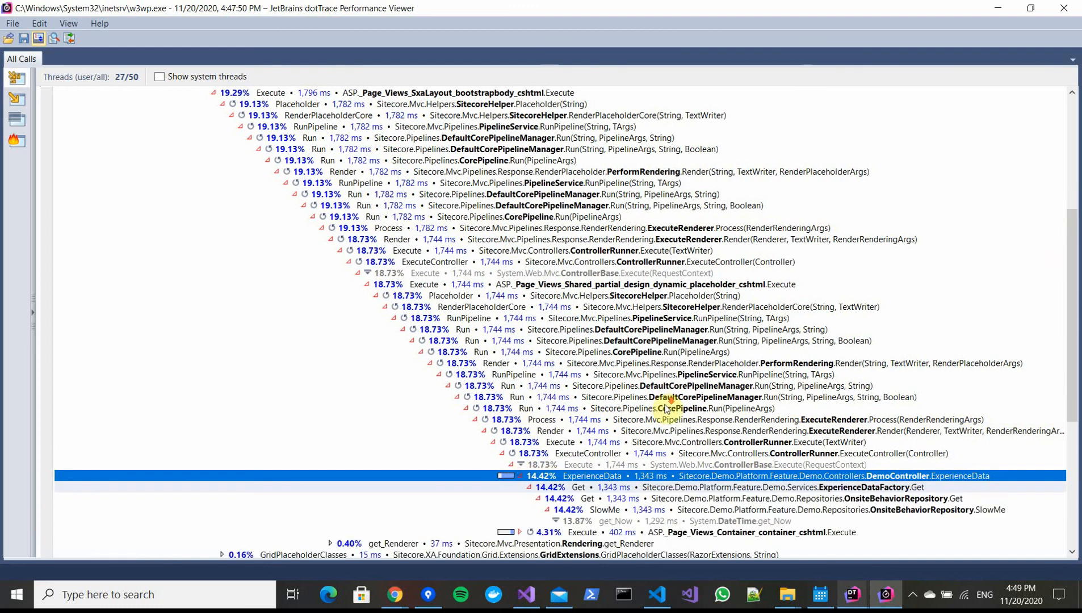
scroll(668, 408, down, 2)
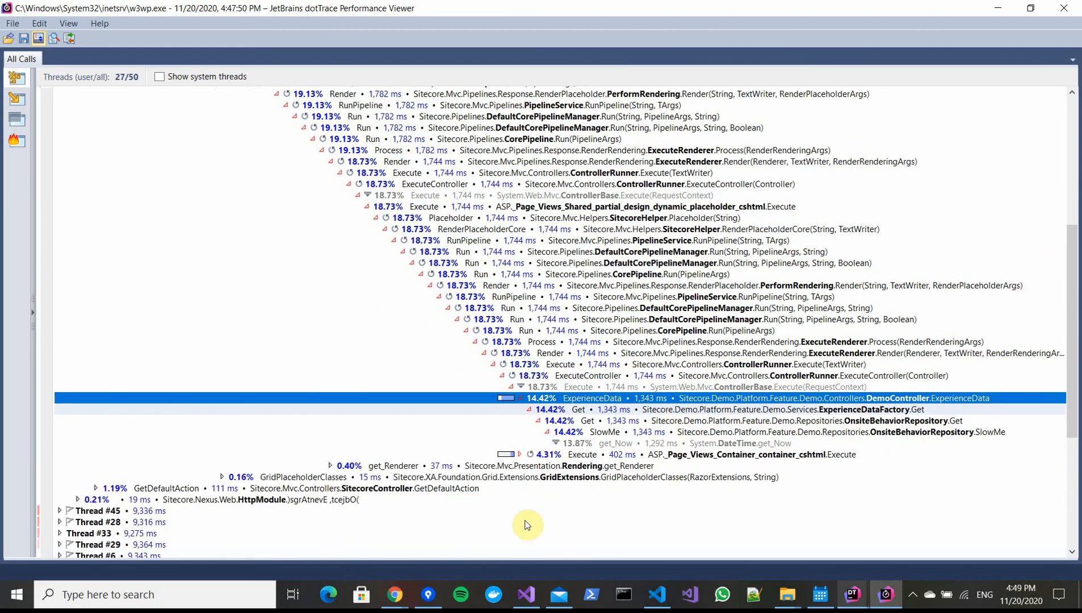
click(760, 432)
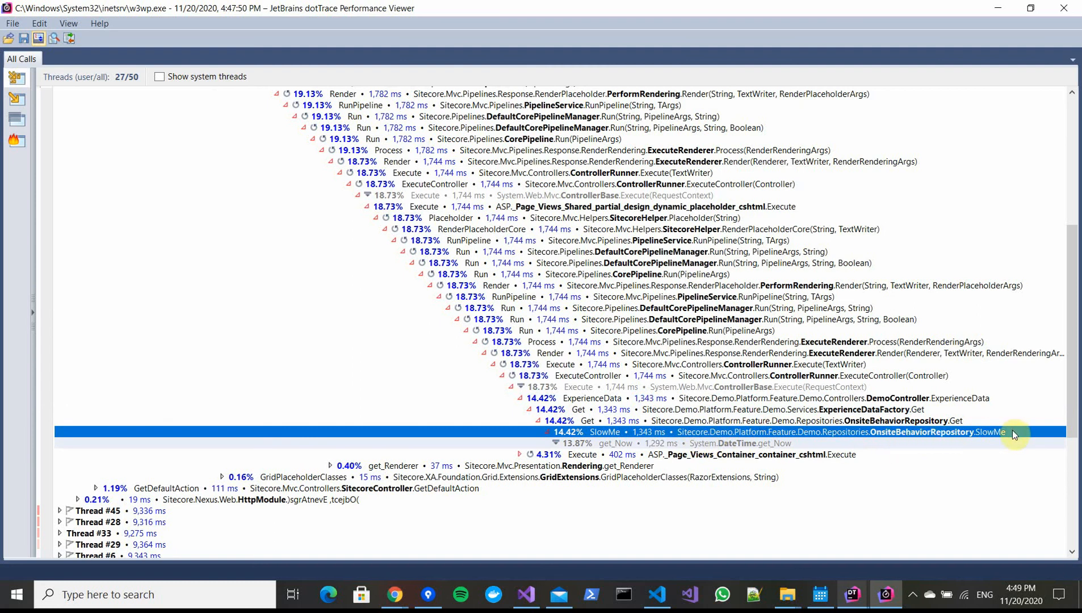
click(708, 444)
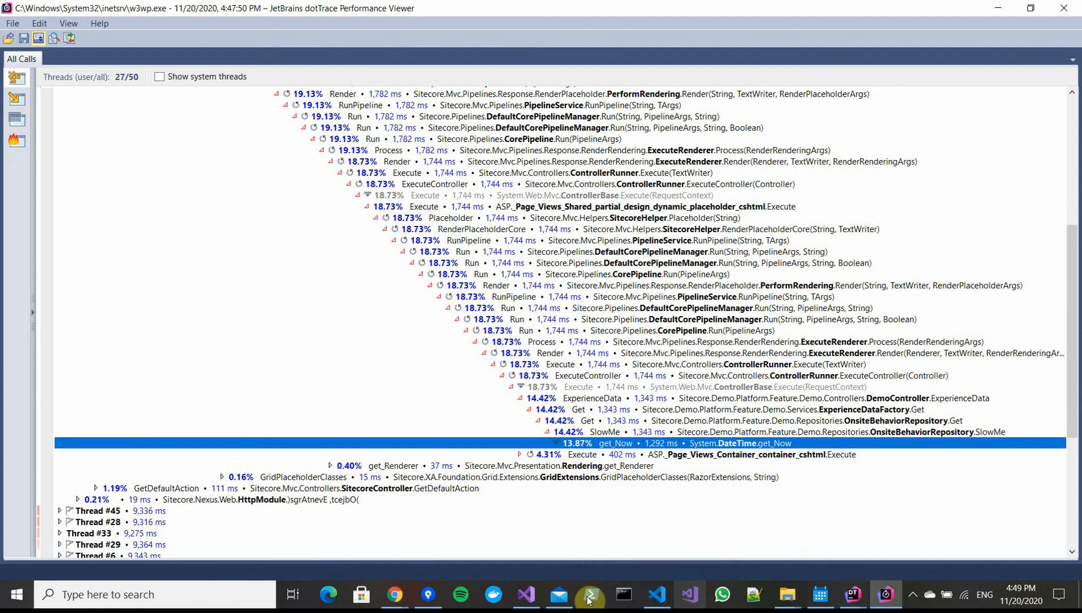
Compare with the SlowMe method in Visual Studio, then return to the snapshot's call tree
click(526, 595)
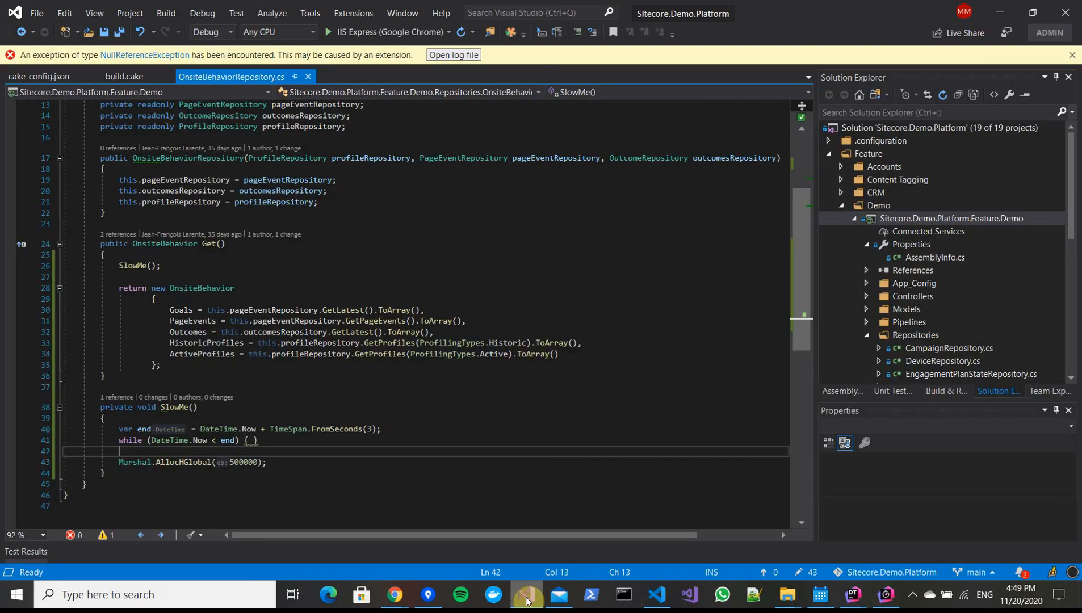
double_click(117, 265)
click(997, 16)
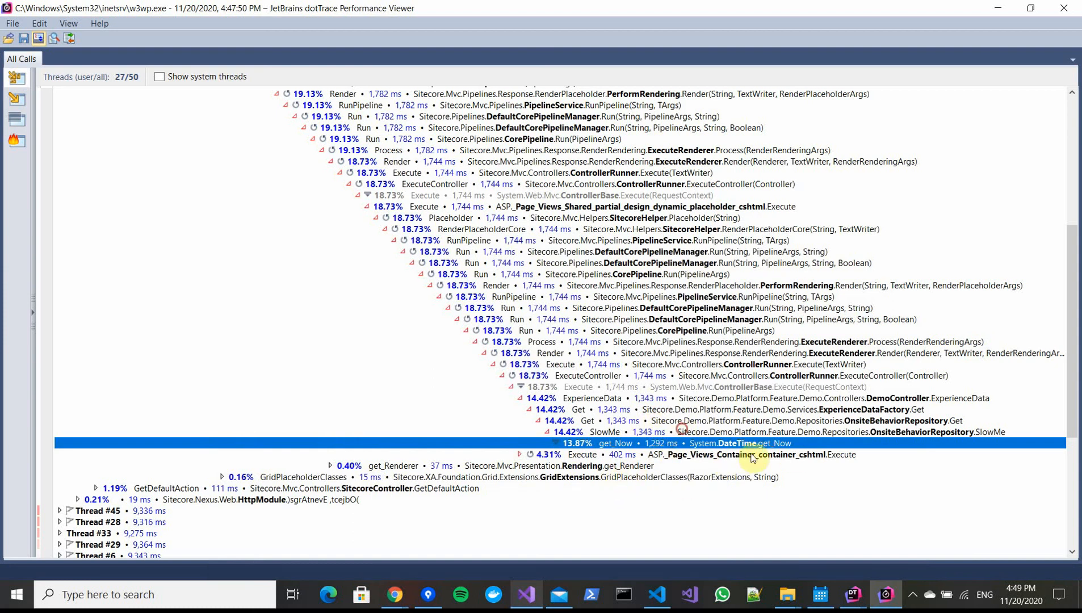
key(Up)
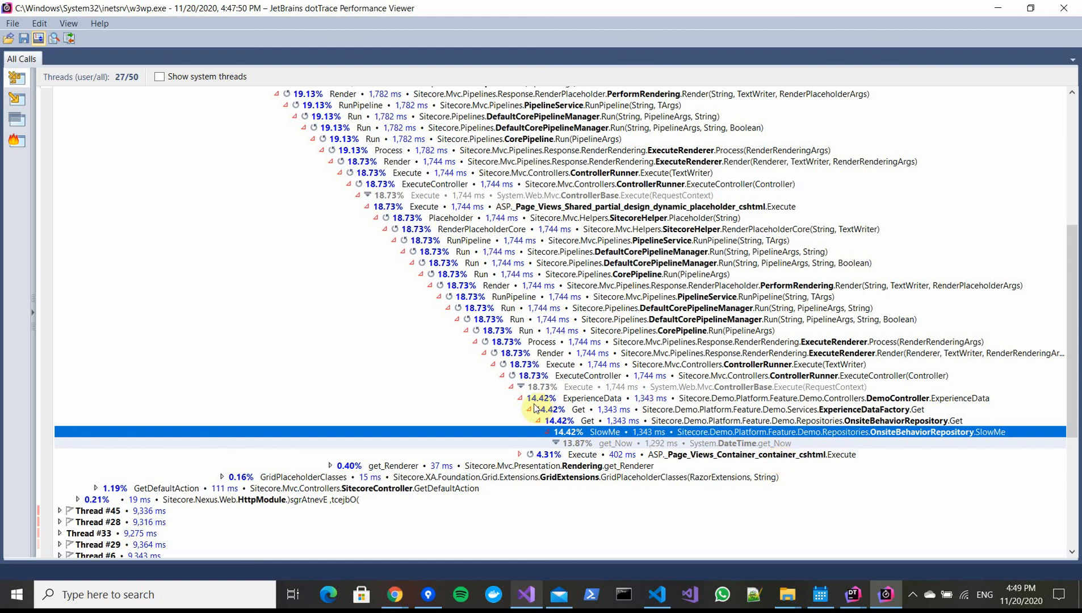
scroll(539, 406, up, 8)
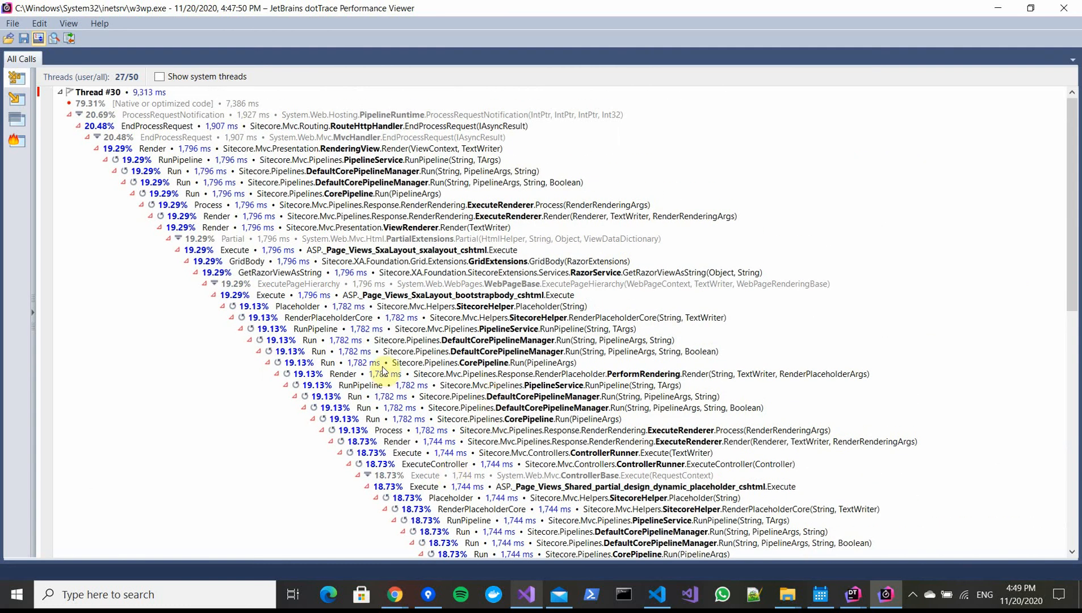